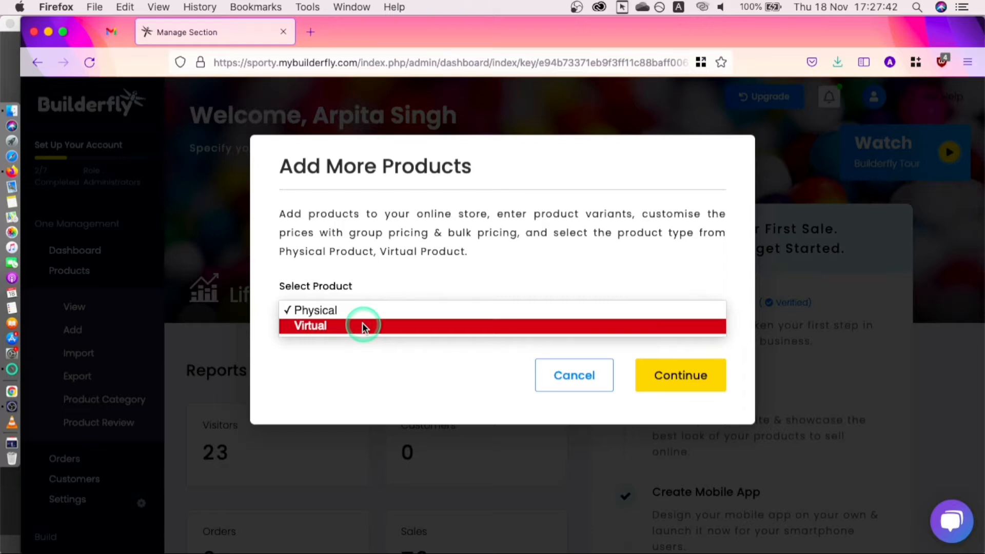
Step: Start adding a product of type Physical and upload the rugby ball image from the Downloads folder as its media
{"action": "left_click", "coordinate": [359, 312]}
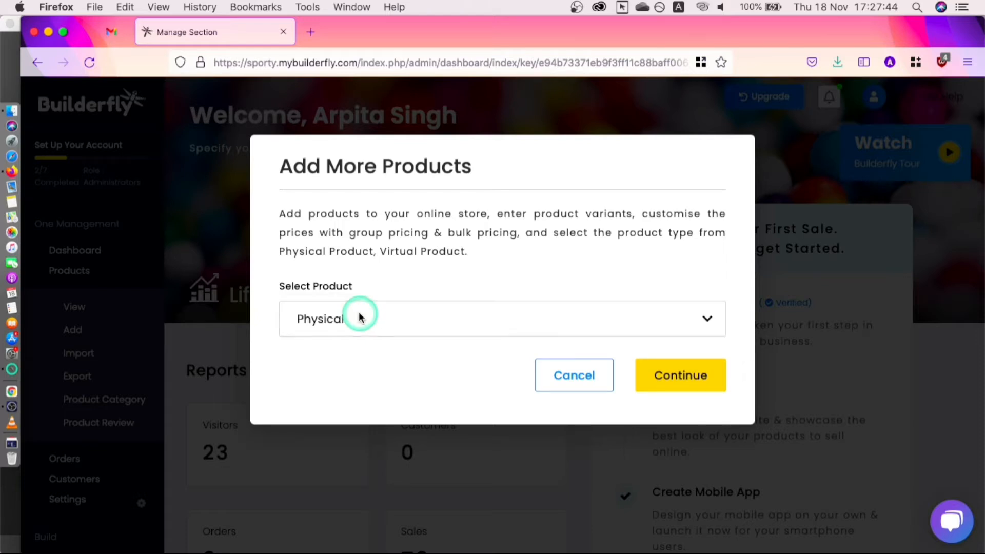
{"action": "left_click", "coordinate": [700, 374]}
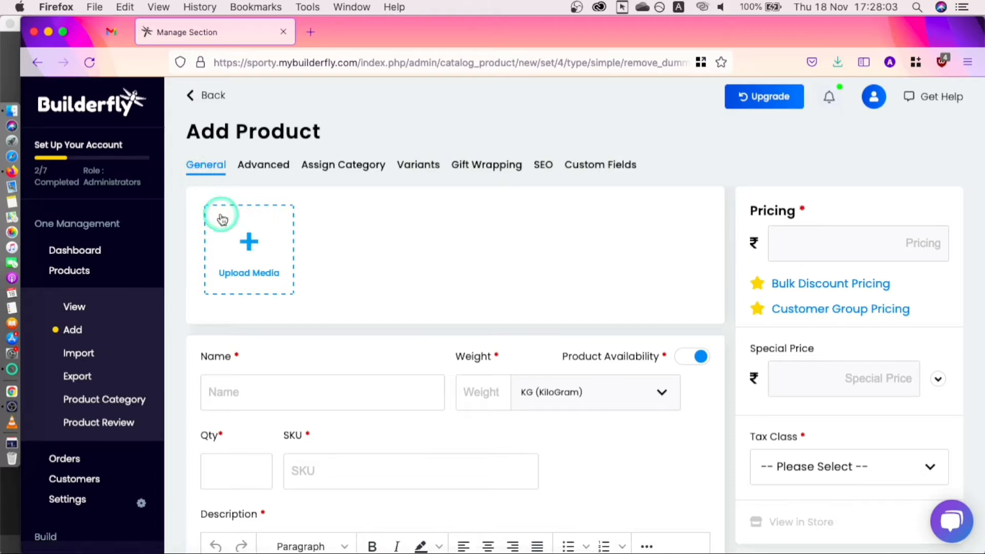
{"action": "left_click", "coordinate": [232, 245]}
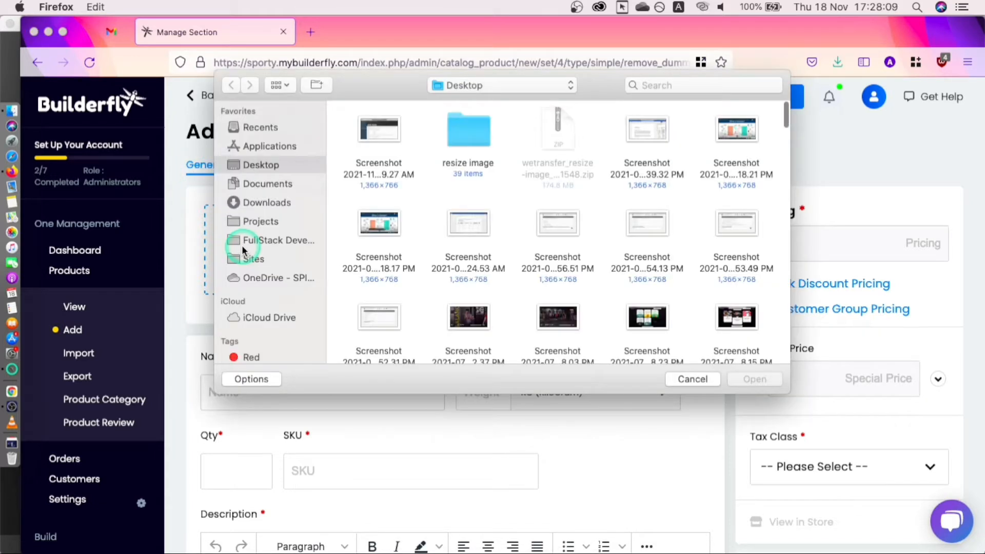
{"action": "left_click", "coordinate": [650, 85]}
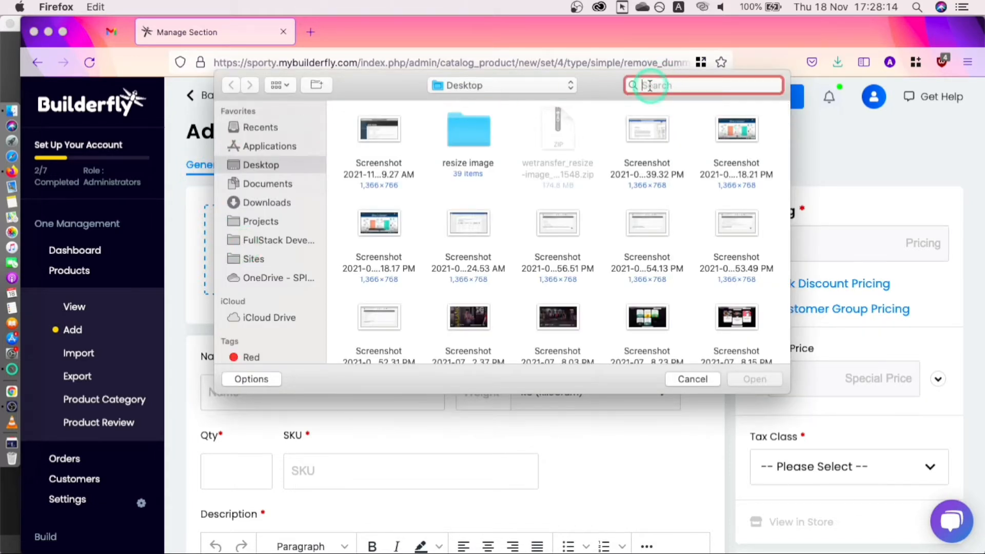
{"action": "left_click", "coordinate": [260, 202]}
{"action": "left_click", "coordinate": [637, 272]}
{"action": "left_click", "coordinate": [754, 378]}
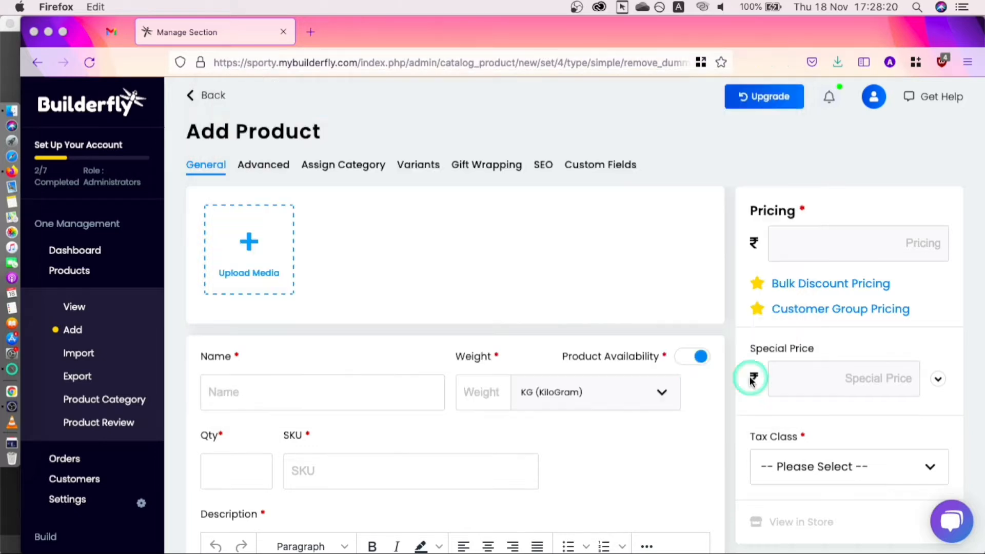
Step: Name the product Rugby and set its weight to 0.7 kg, with product availability on
{"action": "left_click", "coordinate": [353, 389]}
{"action": "type", "text": "Ru"}
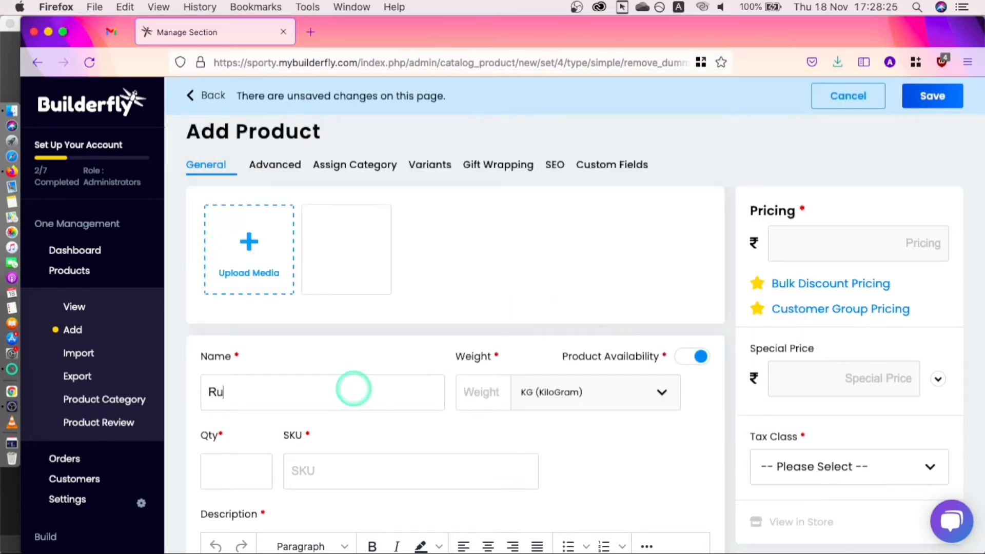
{"action": "type", "text": "gby"}
{"action": "left_click", "coordinate": [498, 384]}
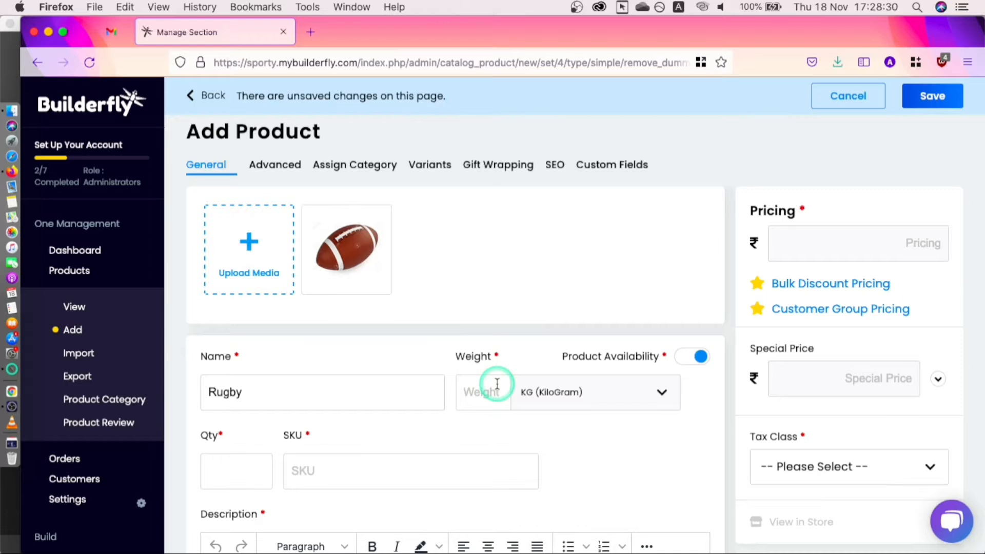
{"action": "type", "text": "0.7"}
{"action": "left_click", "coordinate": [810, 330]}
{"action": "left_click", "coordinate": [686, 356]}
Step: Set the product's quantity to 50 and its SKU to SP007
{"action": "left_click", "coordinate": [253, 462]}
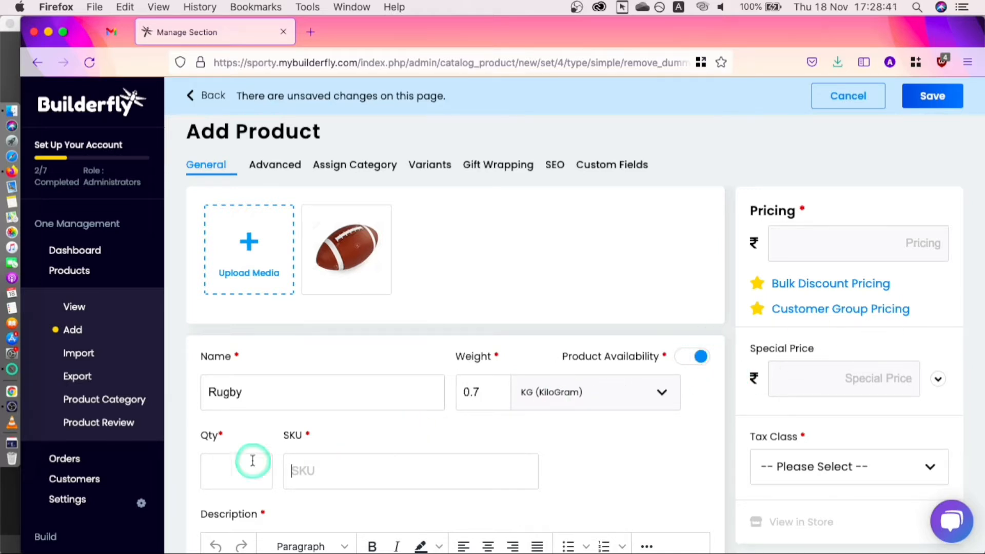
{"action": "type", "text": "50"}
{"action": "left_click", "coordinate": [310, 471]}
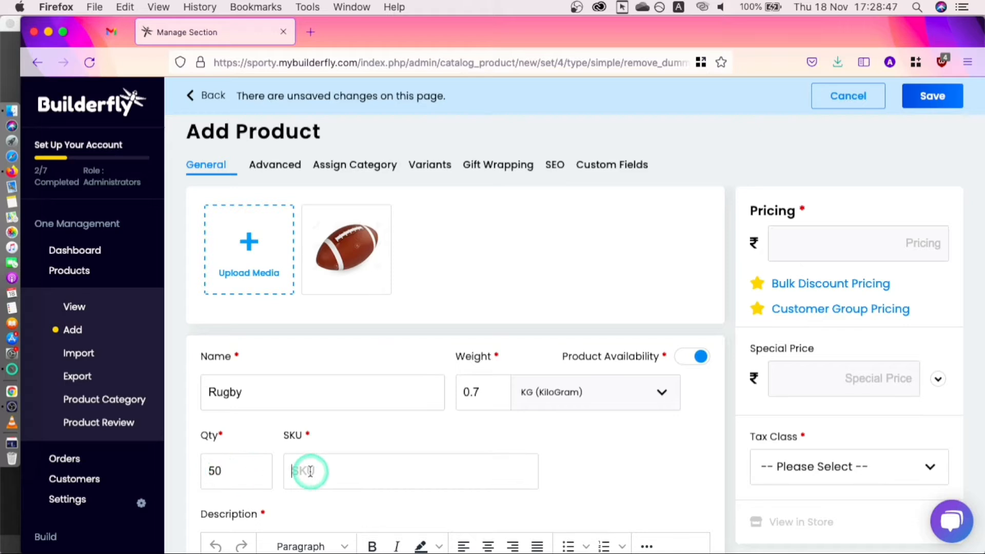
{"action": "type", "text": "SP007"}
Step: Enter "American football" as the product description
{"action": "scroll", "coordinate": [296, 521], "scroll_direction": "down", "scroll_amount": 5}
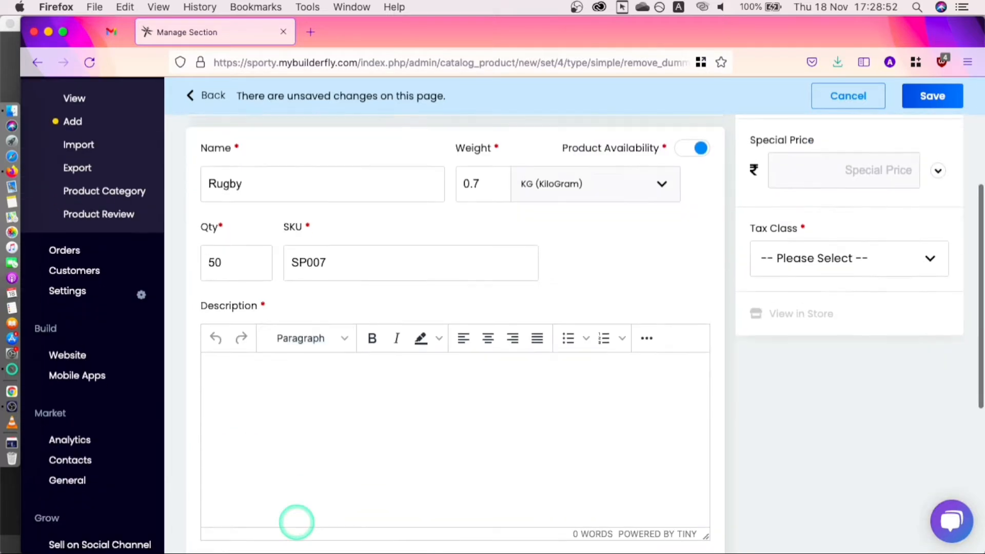
{"action": "left_click", "coordinate": [267, 356]}
{"action": "type", "text": "A"}
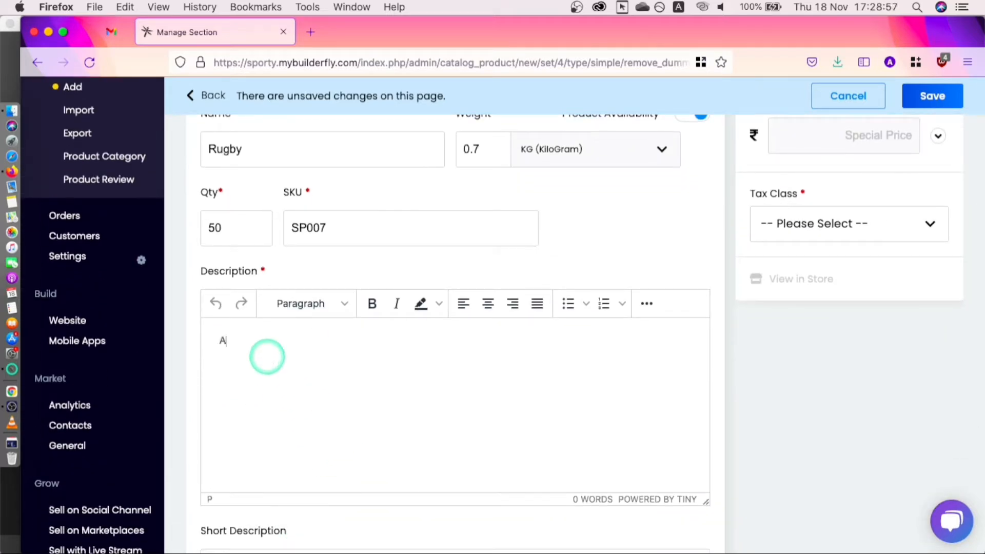
{"action": "type", "text": "merican football"}
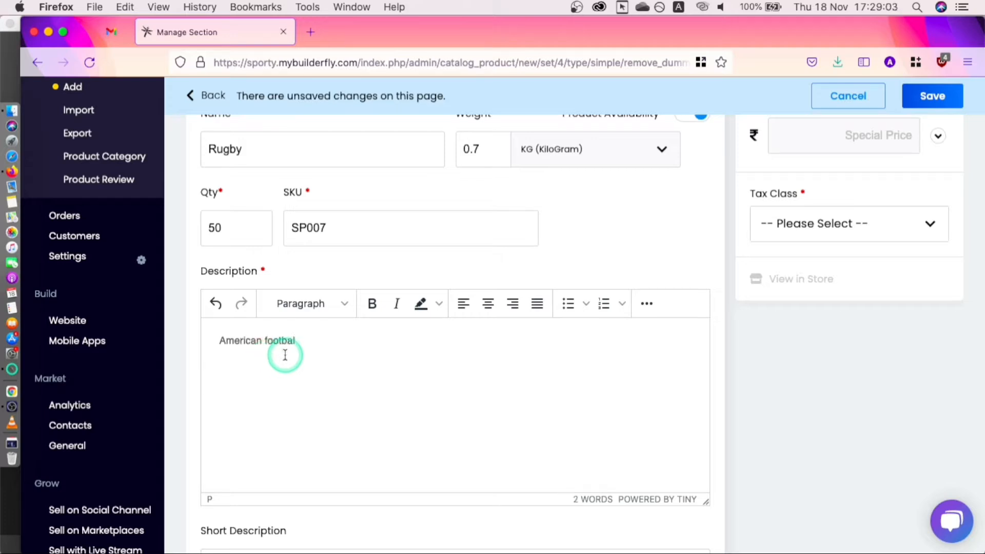
Step: Copy the full description text into the product's short description
{"action": "key", "text": "super+a"}
{"action": "key", "text": "super+c"}
{"action": "key", "text": "Right"}
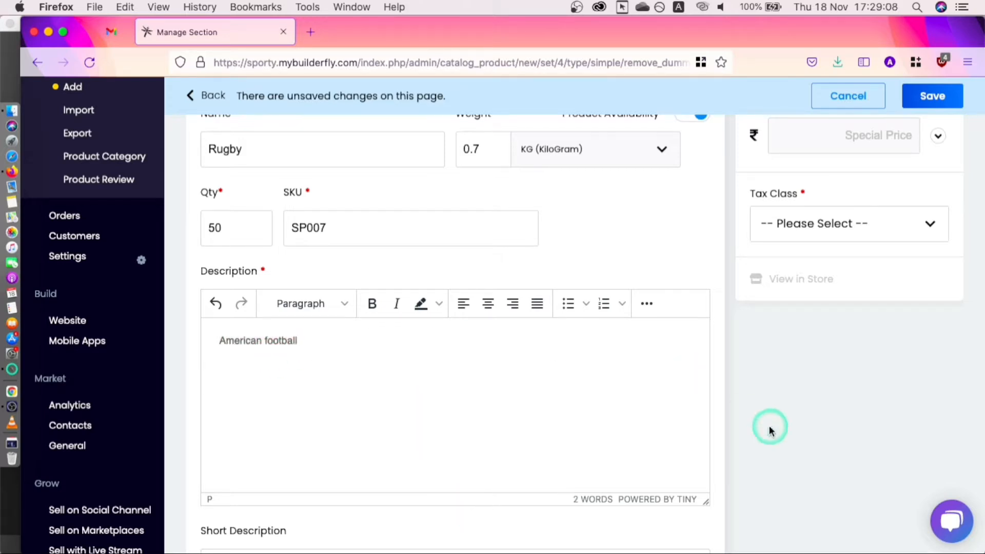
{"action": "scroll", "coordinate": [770, 429], "scroll_direction": "down", "scroll_amount": 4}
{"action": "left_click", "coordinate": [274, 403]}
{"action": "key", "text": "super+v"}
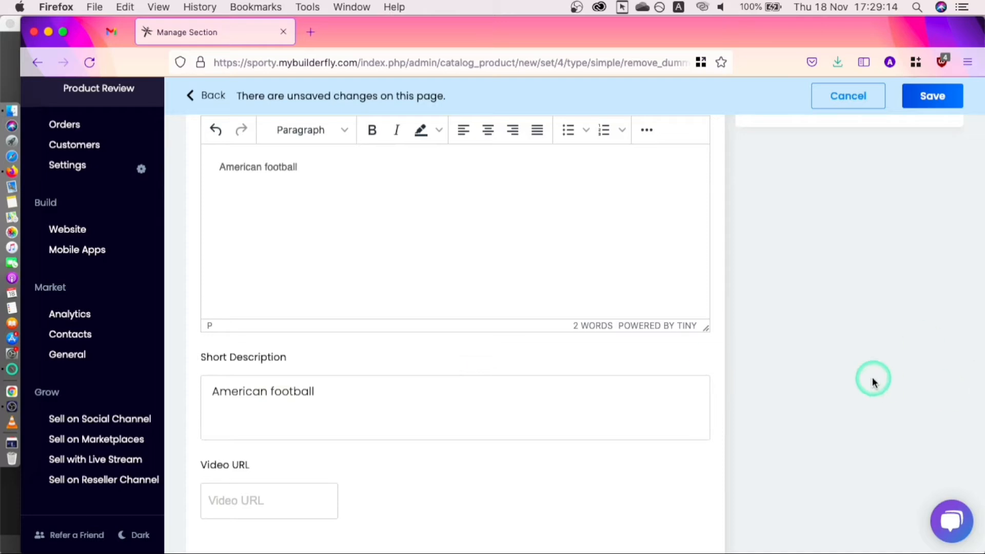
Step: Set the product's regular price to ₹799
{"action": "scroll", "coordinate": [873, 380], "scroll_direction": "up", "scroll_amount": 10}
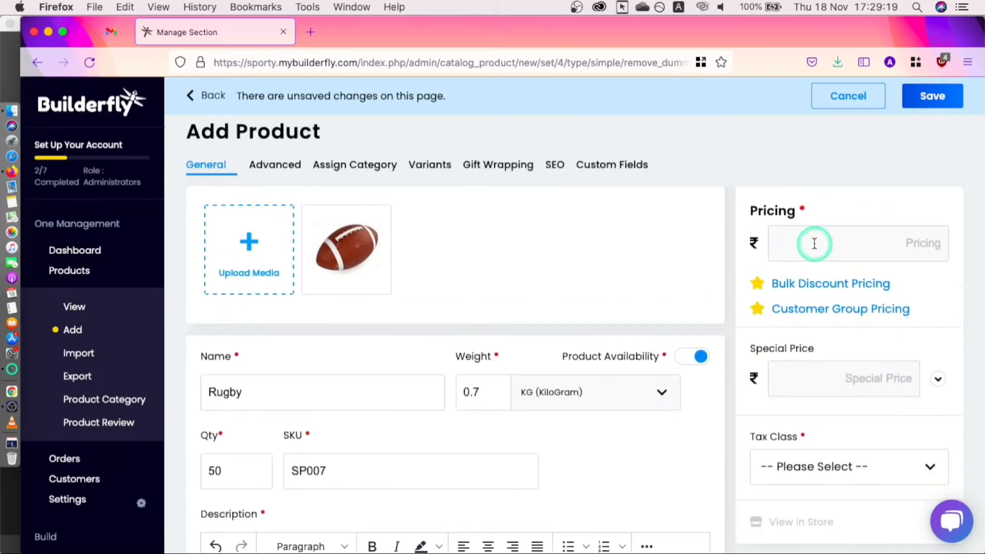
{"action": "left_click", "coordinate": [814, 243]}
{"action": "type", "text": "799"}
Step: Add and save bulk discount prices of 749 for 10 and above and 699 for 20 and above
{"action": "left_click", "coordinate": [816, 283]}
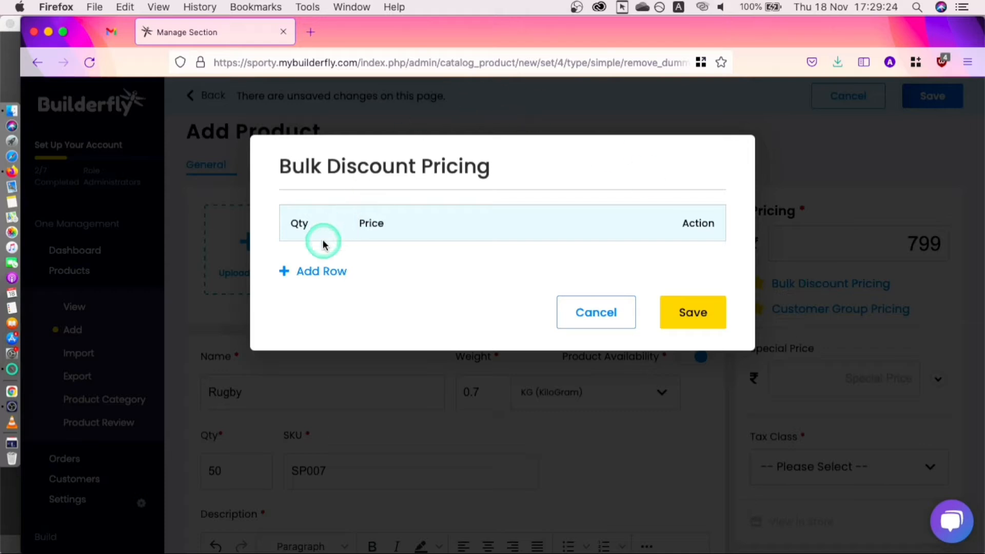
{"action": "left_click", "coordinate": [316, 271]}
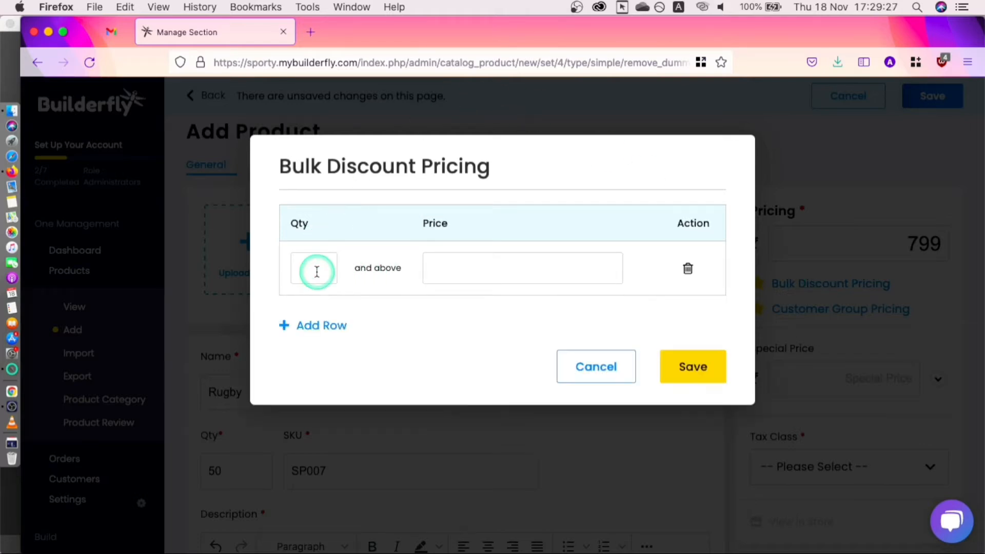
{"action": "left_click", "coordinate": [513, 268]}
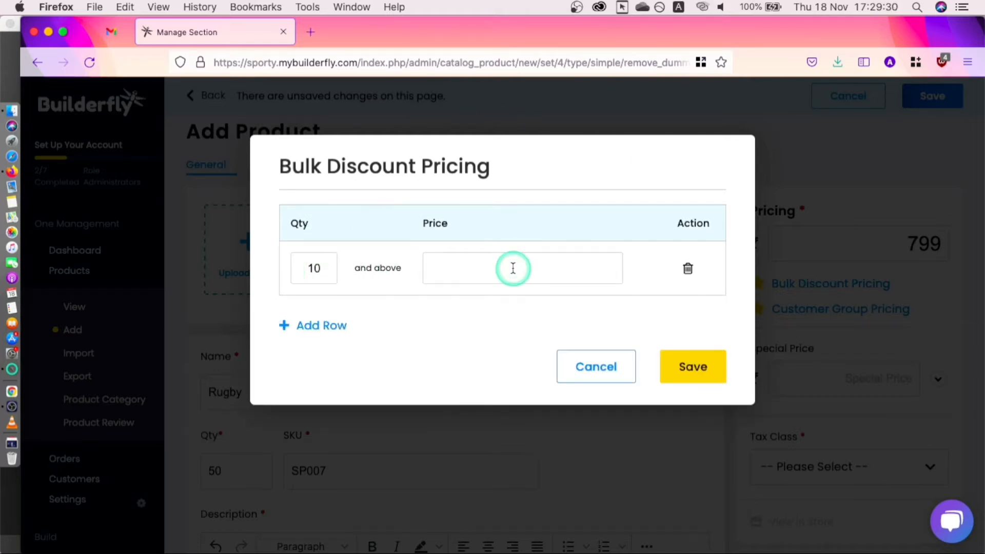
{"action": "type", "text": "749"}
{"action": "left_click", "coordinate": [309, 325]}
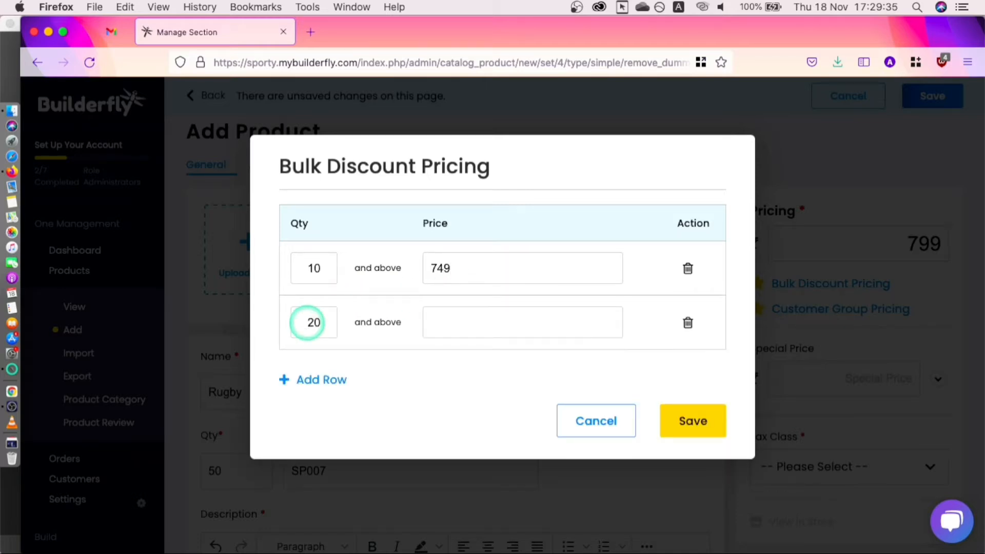
{"action": "left_click", "coordinate": [449, 325]}
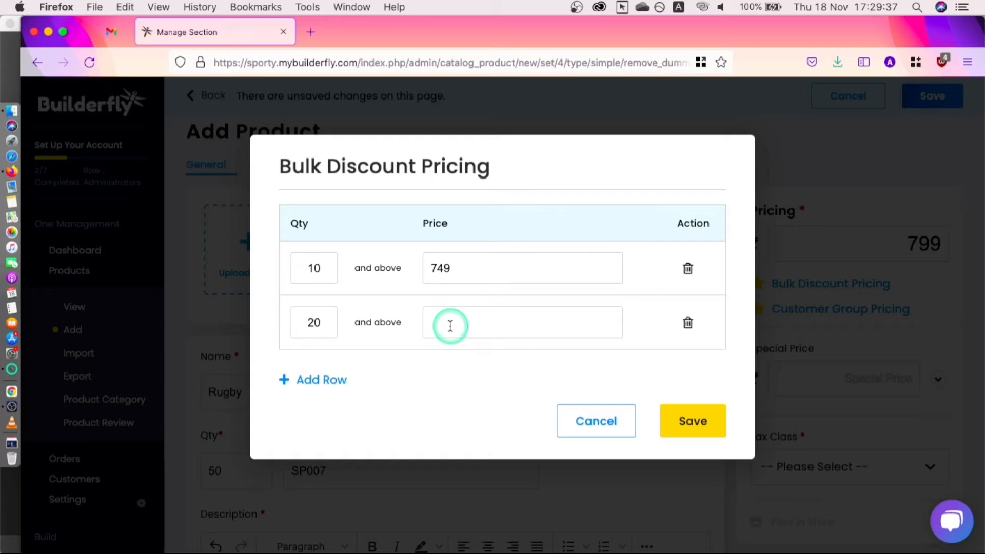
{"action": "type", "text": "699"}
{"action": "left_click", "coordinate": [675, 414]}
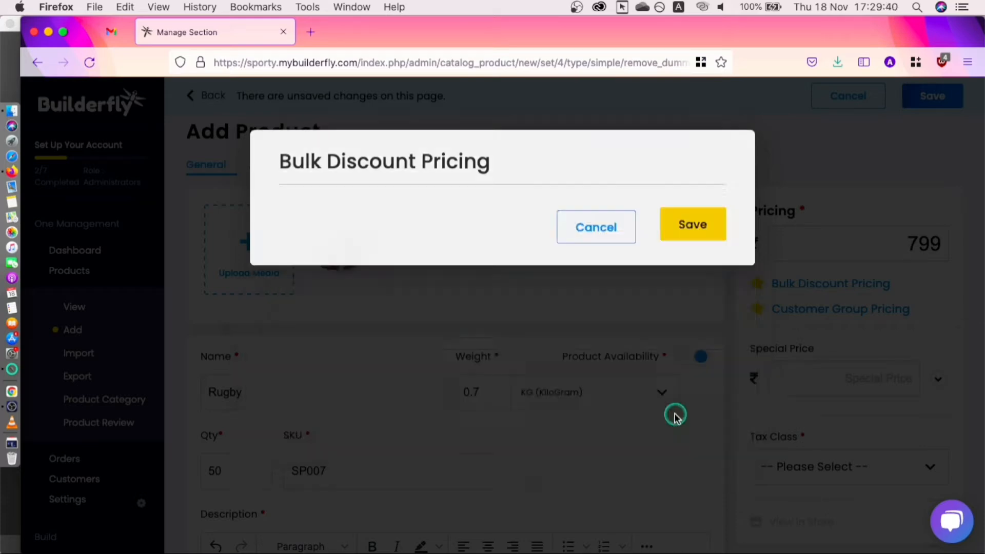
Step: Add and save customer group prices of 799 for Retailer and 749 for Wholesale
{"action": "left_click", "coordinate": [836, 324]}
{"action": "left_click", "coordinate": [323, 279]}
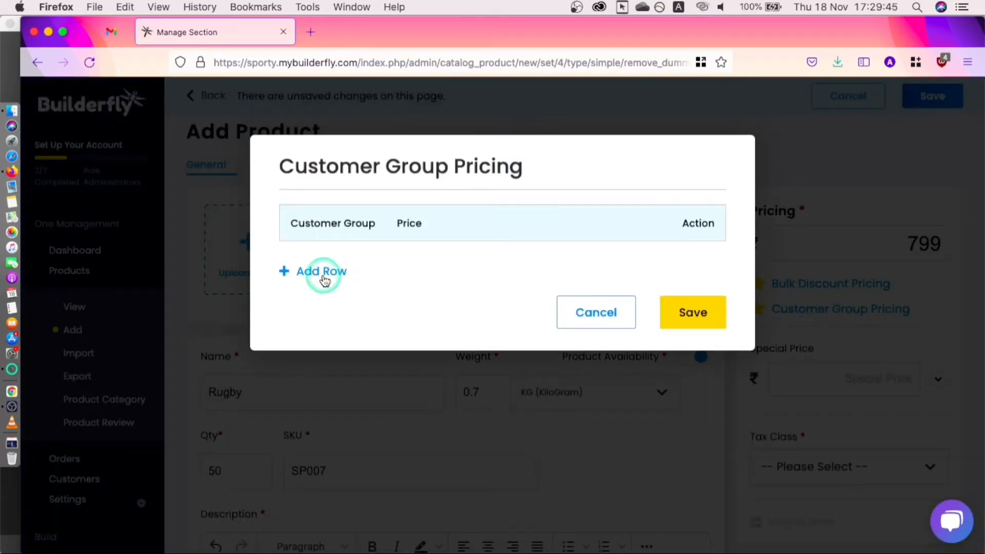
{"action": "left_click", "coordinate": [352, 276]}
{"action": "left_click", "coordinate": [353, 337]}
{"action": "left_click", "coordinate": [532, 261]}
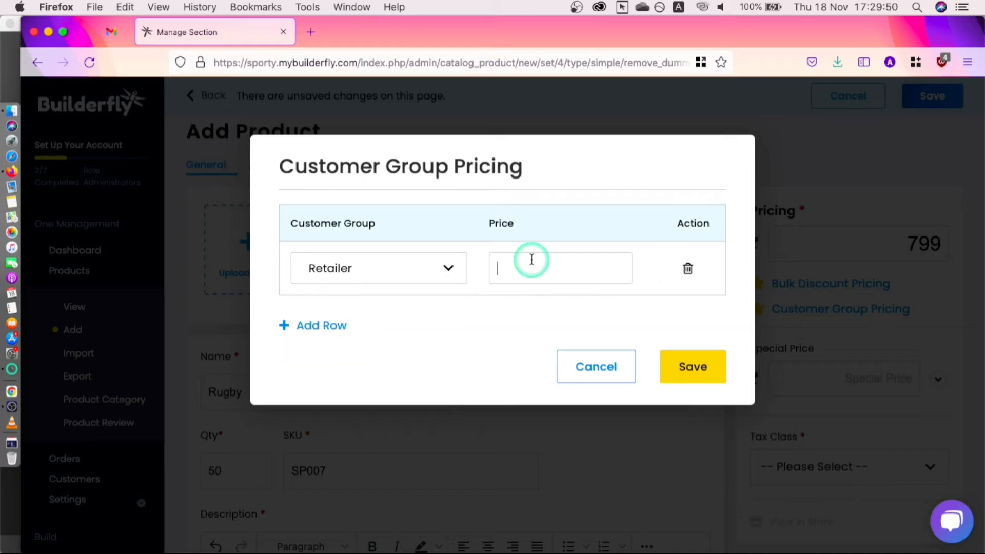
{"action": "type", "text": "799"}
{"action": "left_click", "coordinate": [323, 325]}
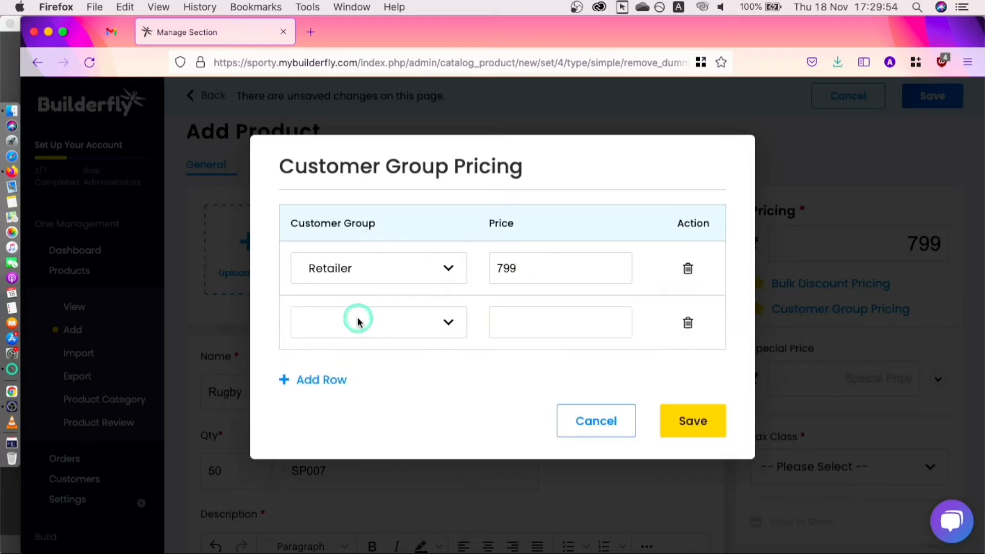
{"action": "left_click", "coordinate": [356, 321]}
{"action": "left_click", "coordinate": [365, 374]}
{"action": "left_click", "coordinate": [533, 324]}
{"action": "type", "text": "749"}
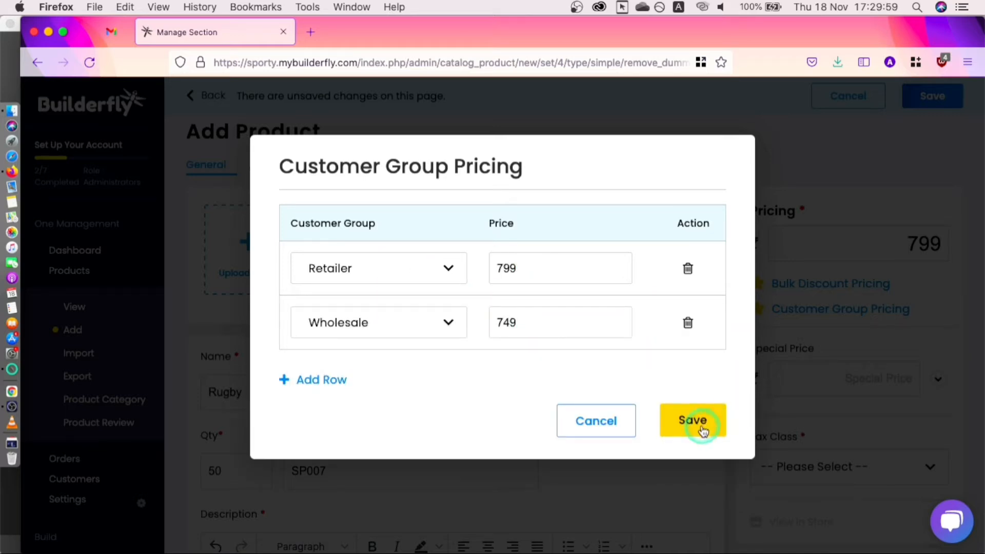
{"action": "left_click", "coordinate": [696, 424]}
Step: Set a special price of ₹749 valid from 11/18/2021 to 11/30/2021
{"action": "left_click", "coordinate": [862, 379]}
{"action": "type", "text": "749"}
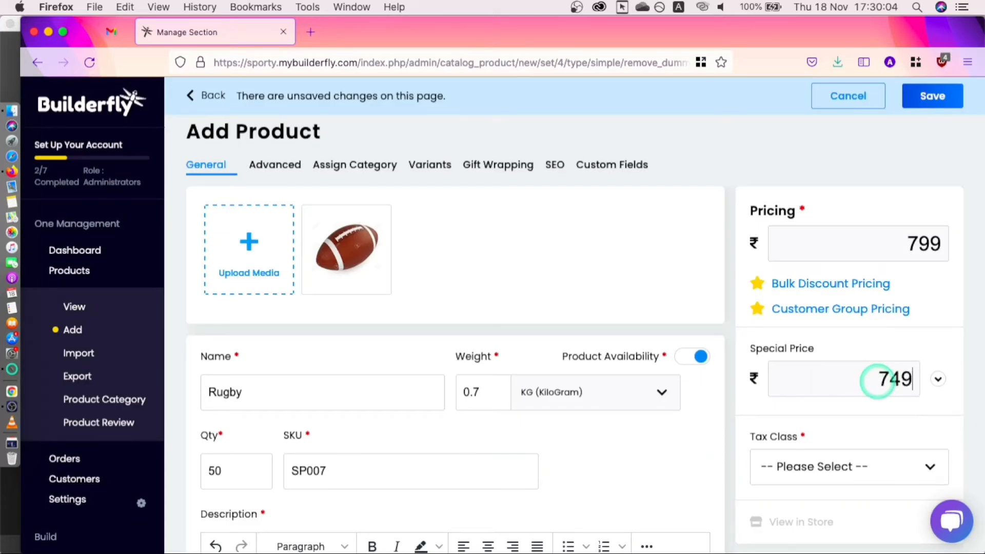
{"action": "left_click", "coordinate": [938, 382]}
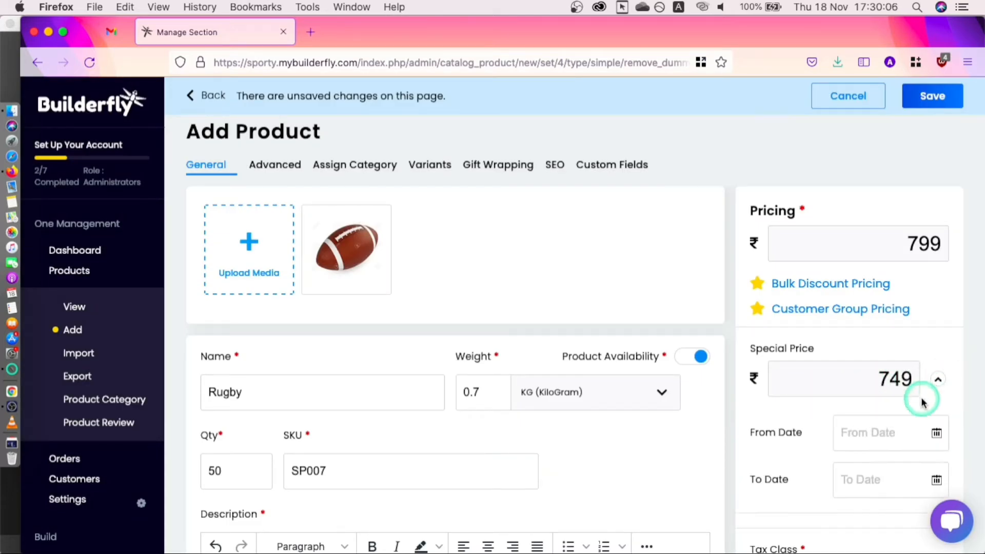
{"action": "left_click", "coordinate": [936, 435]}
{"action": "left_click", "coordinate": [886, 440]}
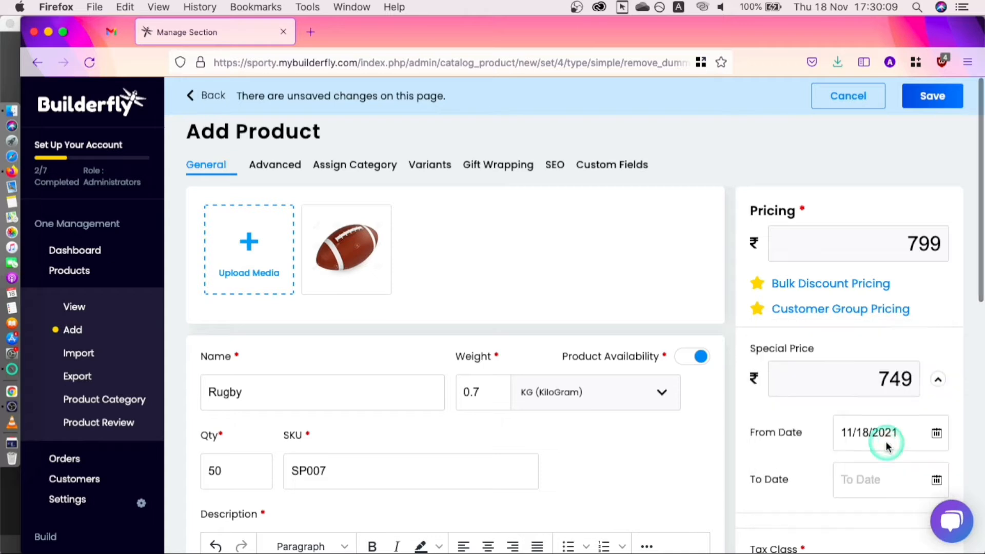
{"action": "left_click", "coordinate": [933, 480]}
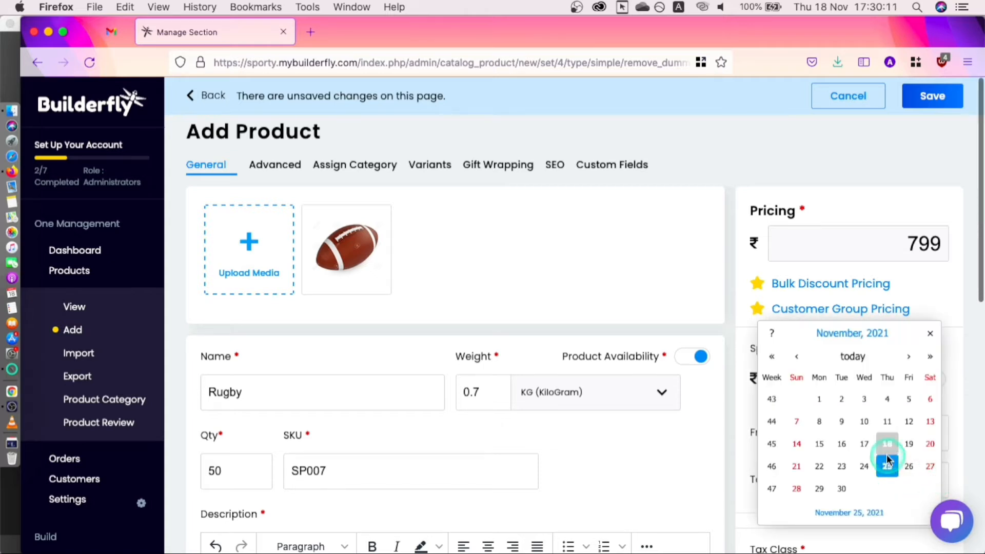
{"action": "left_click", "coordinate": [844, 490]}
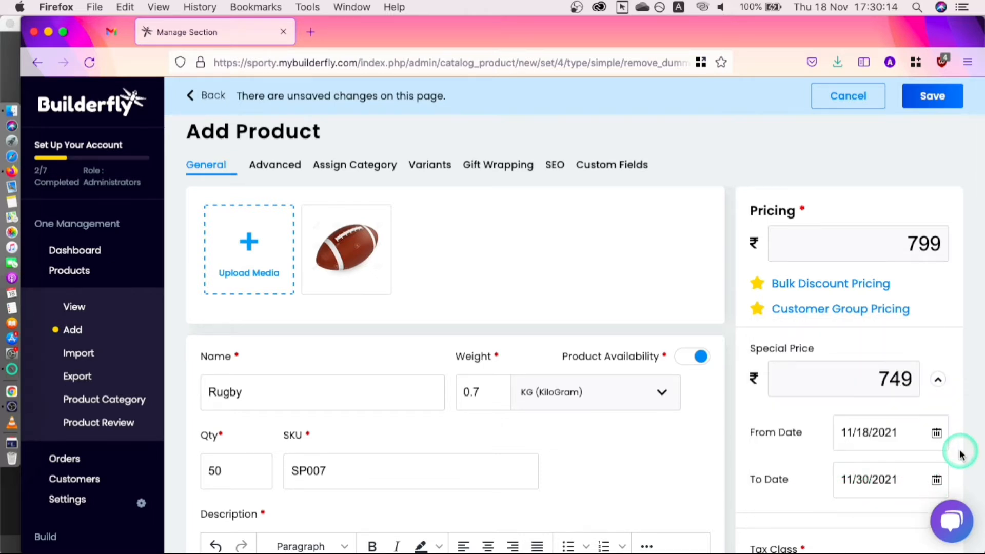
Step: Set the product's tax class to Taxable Goods
{"action": "scroll", "coordinate": [961, 451], "scroll_direction": "down", "scroll_amount": 2}
{"action": "scroll", "coordinate": [960, 451], "scroll_direction": "down", "scroll_amount": 5}
{"action": "left_click", "coordinate": [903, 303]}
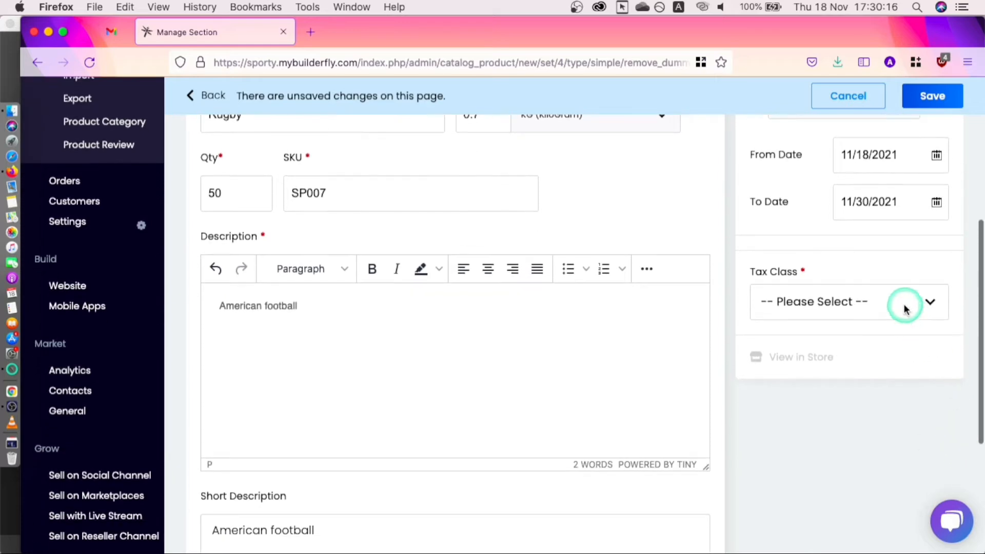
{"action": "left_click", "coordinate": [864, 322]}
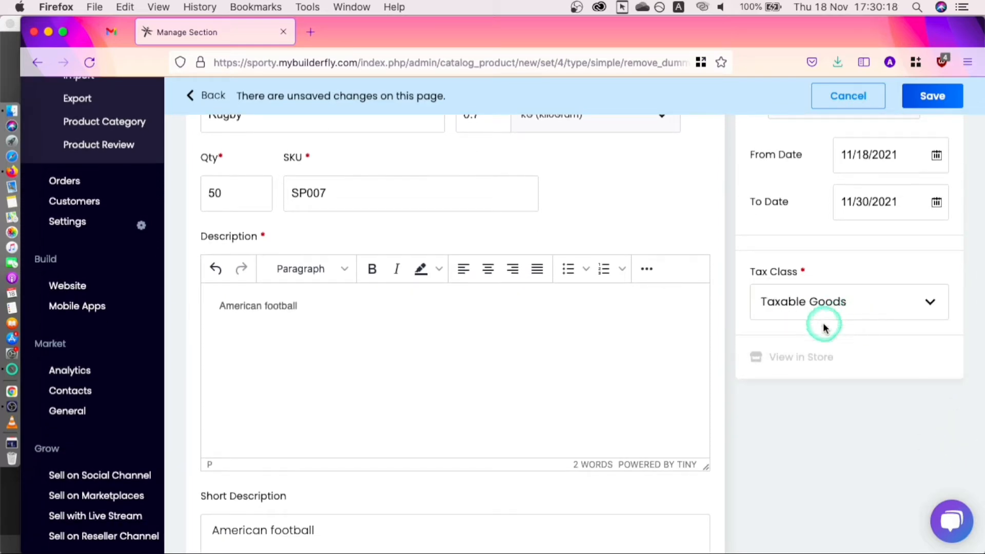
{"action": "key", "text": "Up"}
{"action": "key", "text": "Up"}
{"action": "key", "text": "Up"}
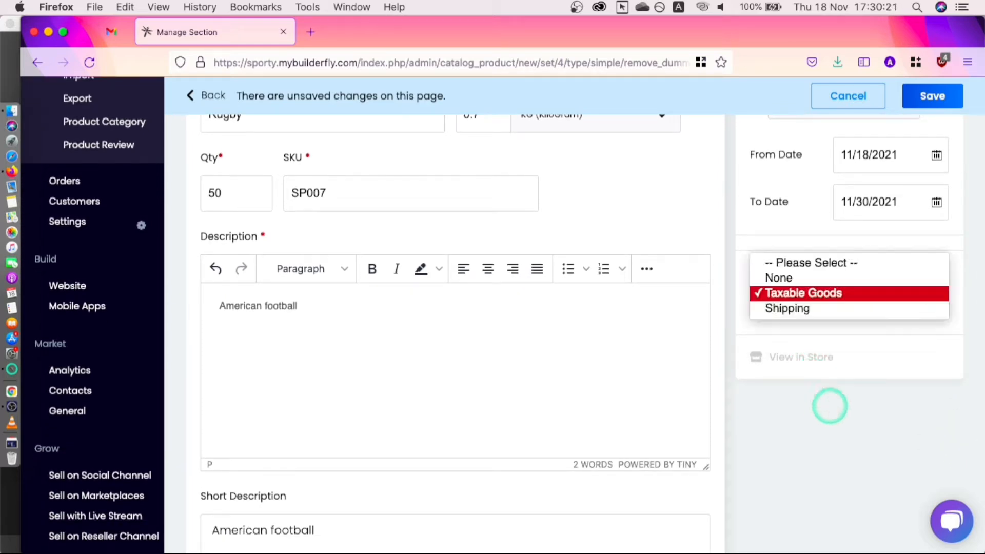
{"action": "left_click", "coordinate": [836, 297]}
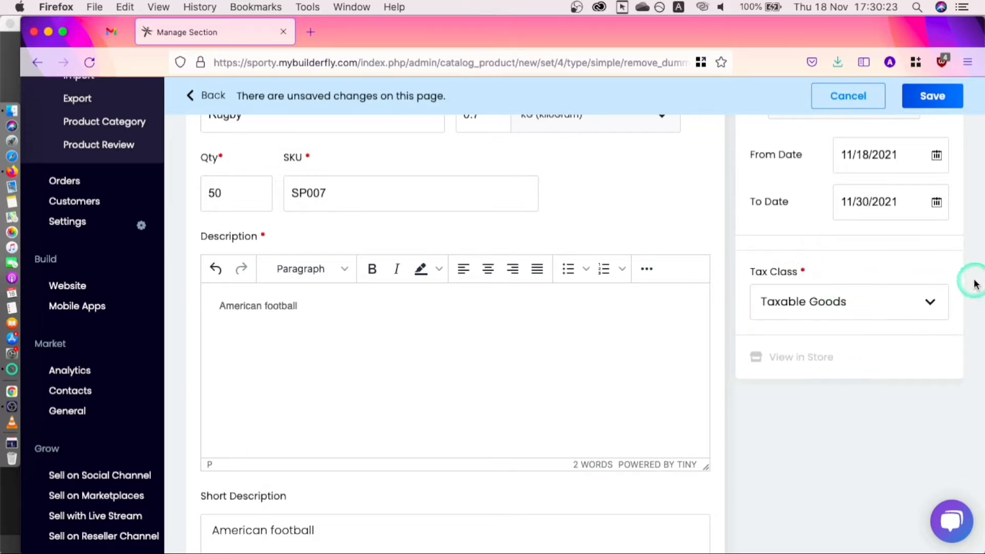
{"action": "scroll", "coordinate": [965, 288], "scroll_direction": "up", "scroll_amount": 6}
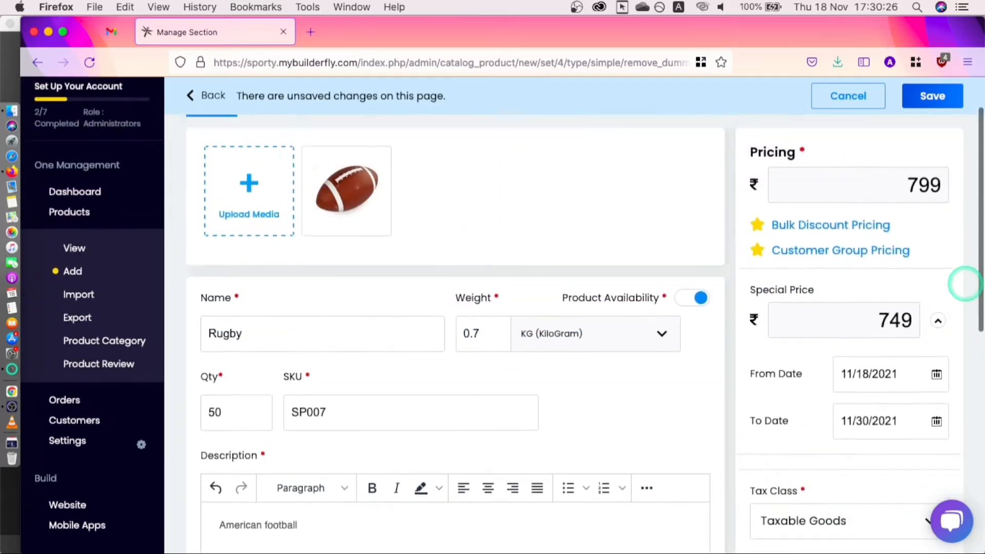
Step: Enter SP0007 as the manufacturer part number and set the out-of-stock quantity to 50 in the product's advanced details
{"action": "left_click", "coordinate": [282, 165]}
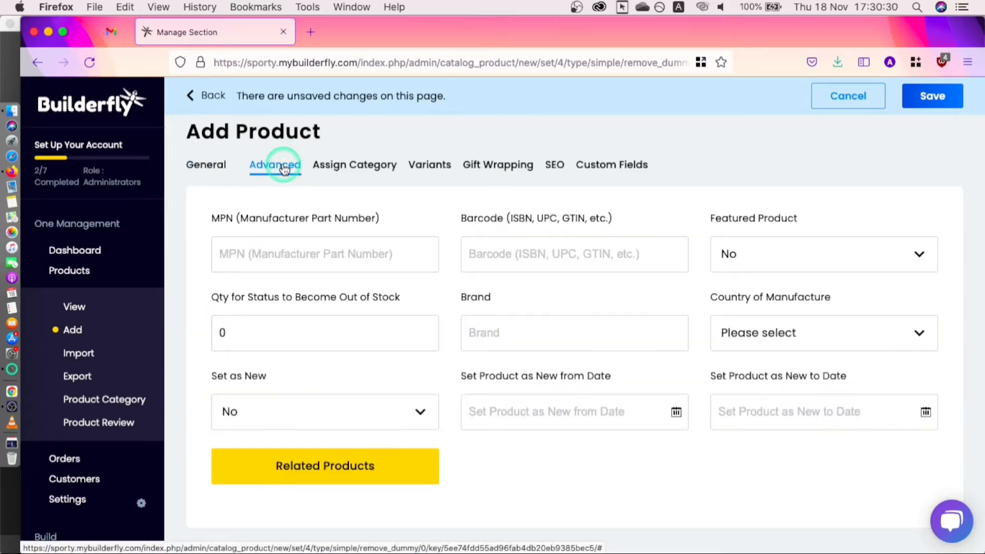
{"action": "left_click", "coordinate": [275, 248]}
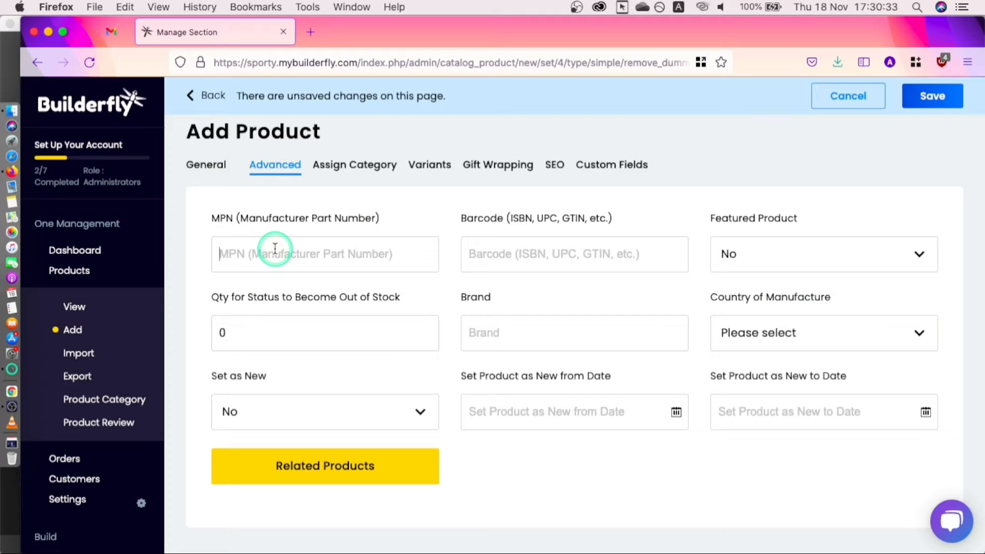
{"action": "type", "text": "SP0007"}
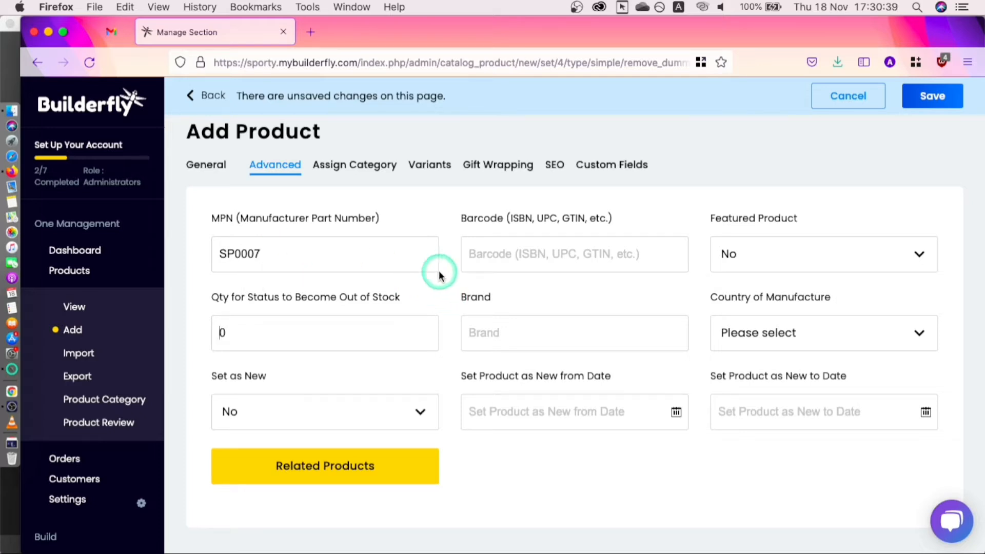
{"action": "left_click", "coordinate": [530, 262]}
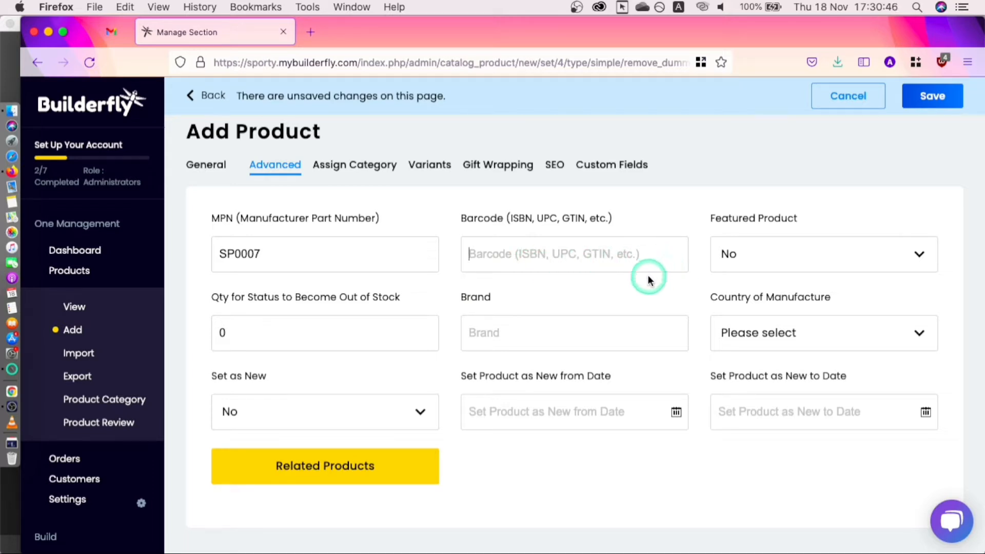
{"action": "double_click", "coordinate": [380, 323]}
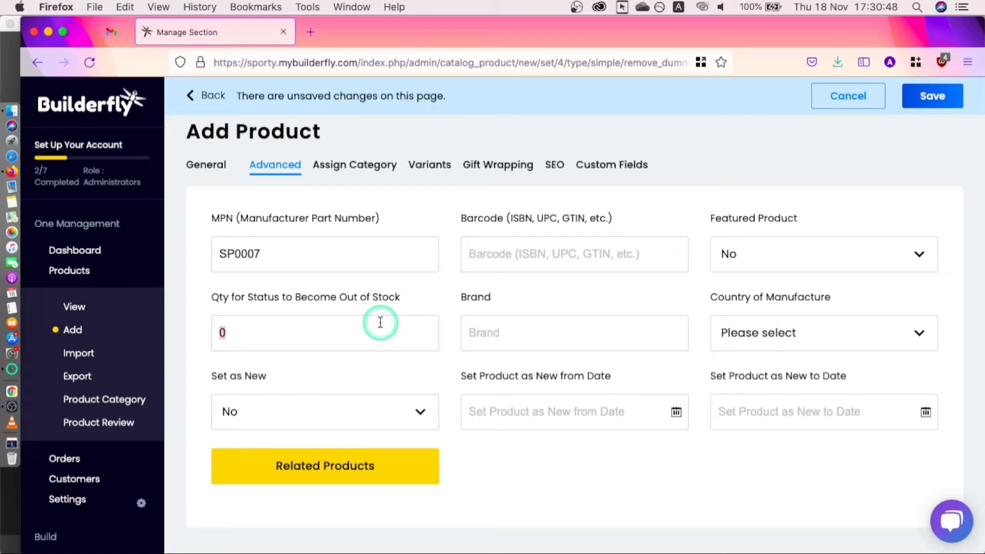
{"action": "left_click", "coordinate": [505, 348]}
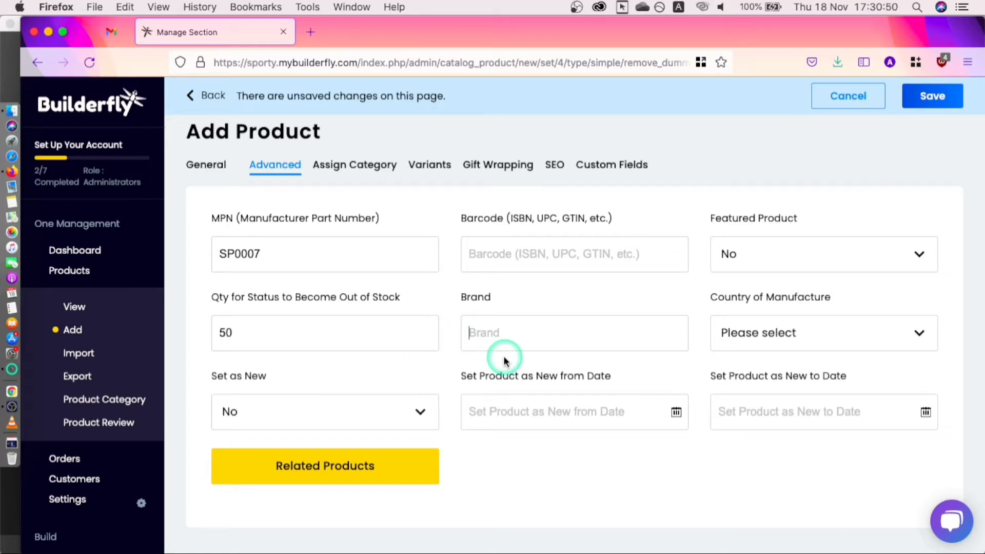
Step: Set the product's country of manufacture to American Samoa
{"action": "left_click", "coordinate": [730, 331]}
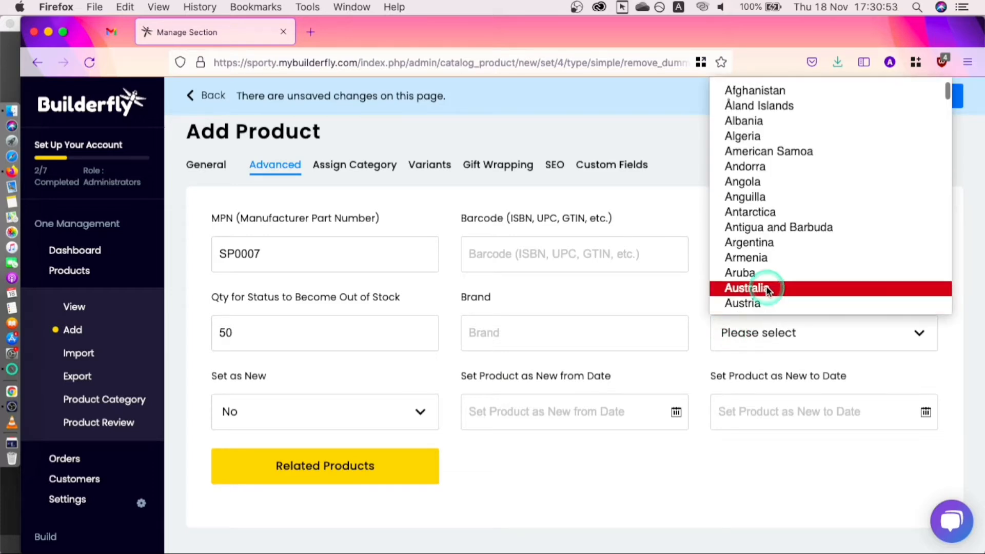
{"action": "scroll", "coordinate": [764, 280], "scroll_direction": "down", "scroll_amount": 10}
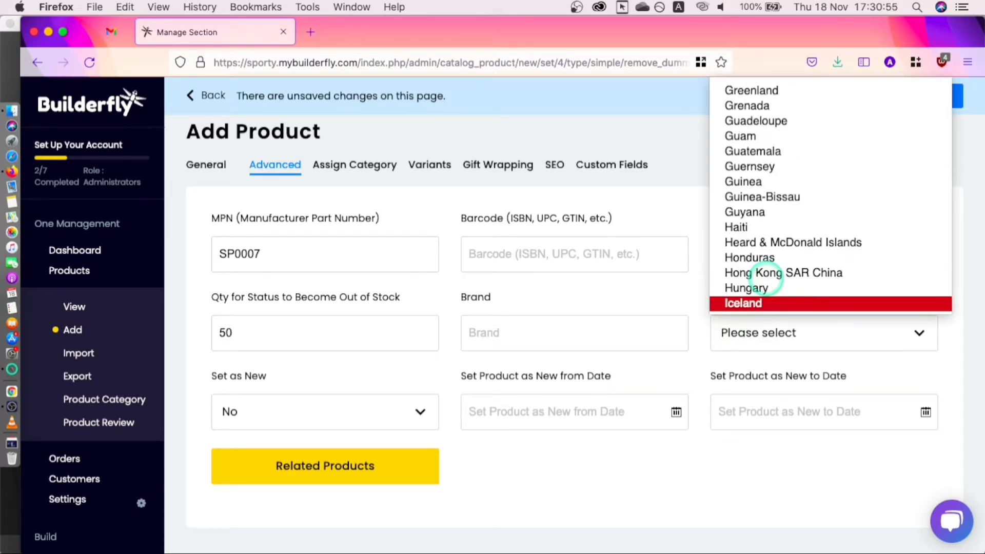
{"action": "scroll", "coordinate": [766, 280], "scroll_direction": "up", "scroll_amount": 10}
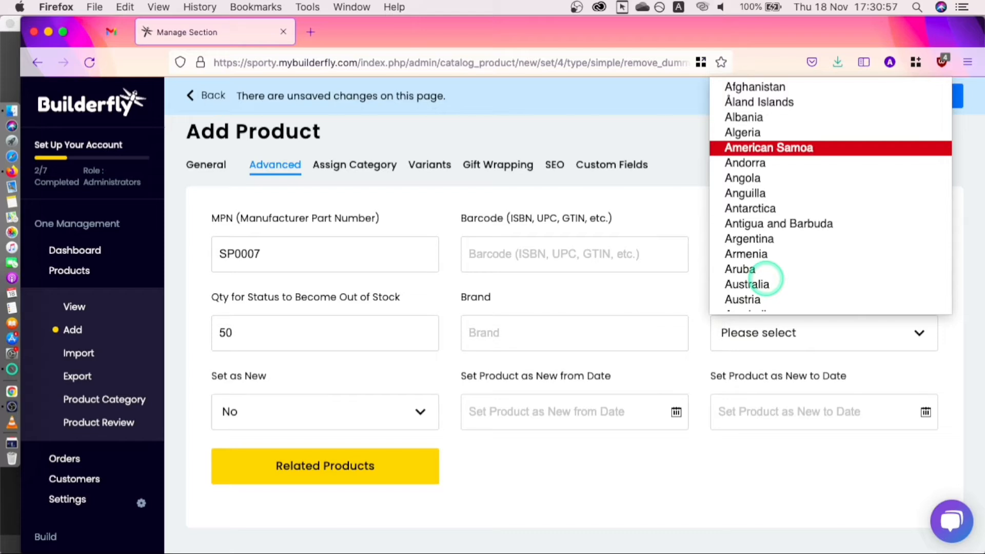
{"action": "key", "text": "Return"}
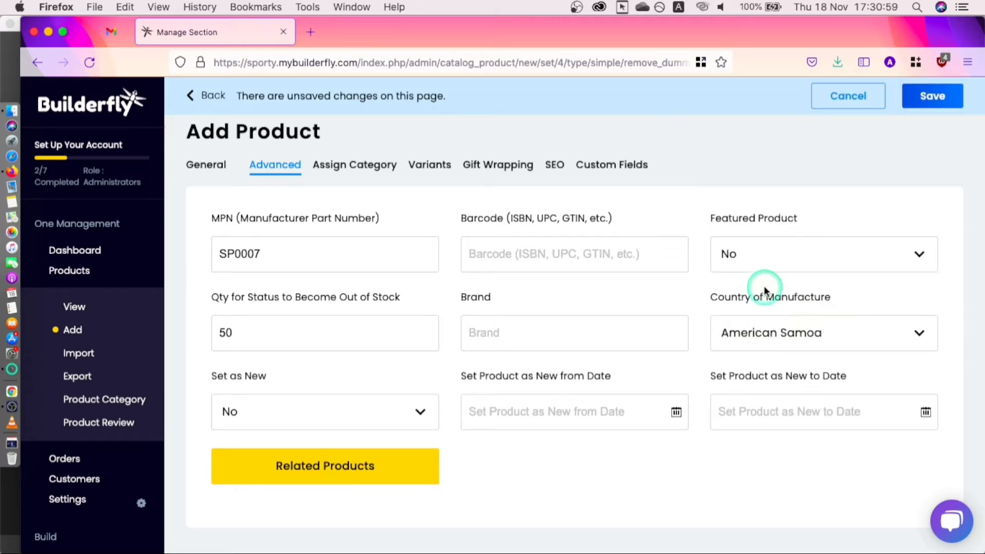
Step: Mark the product as new and as a featured product by setting both options to Yes
{"action": "left_click", "coordinate": [341, 418]}
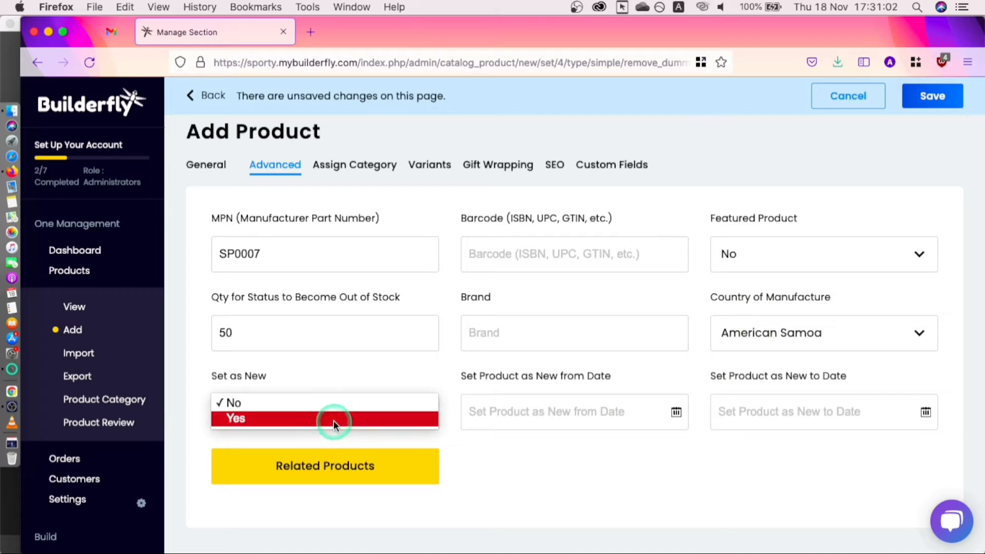
{"action": "left_click", "coordinate": [340, 419]}
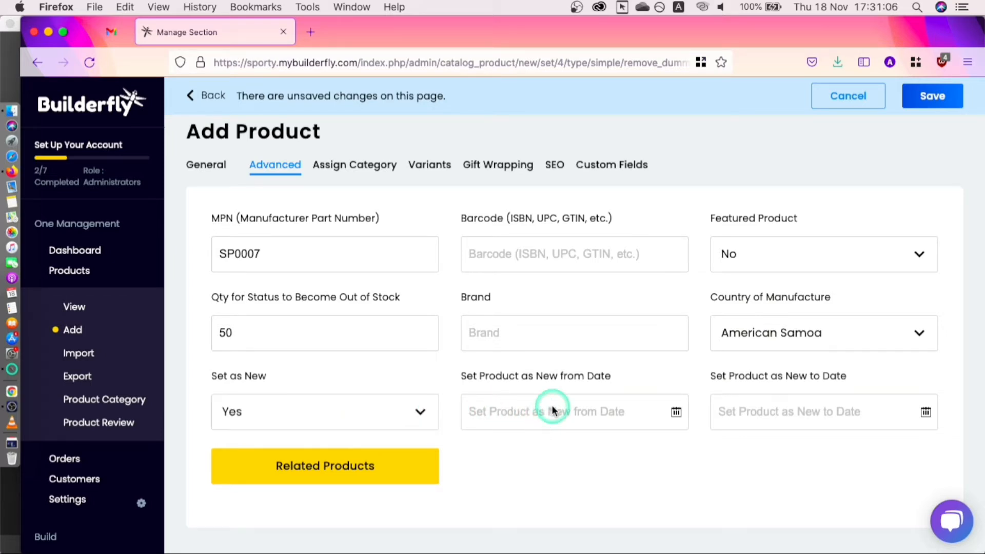
{"action": "left_click", "coordinate": [748, 244]}
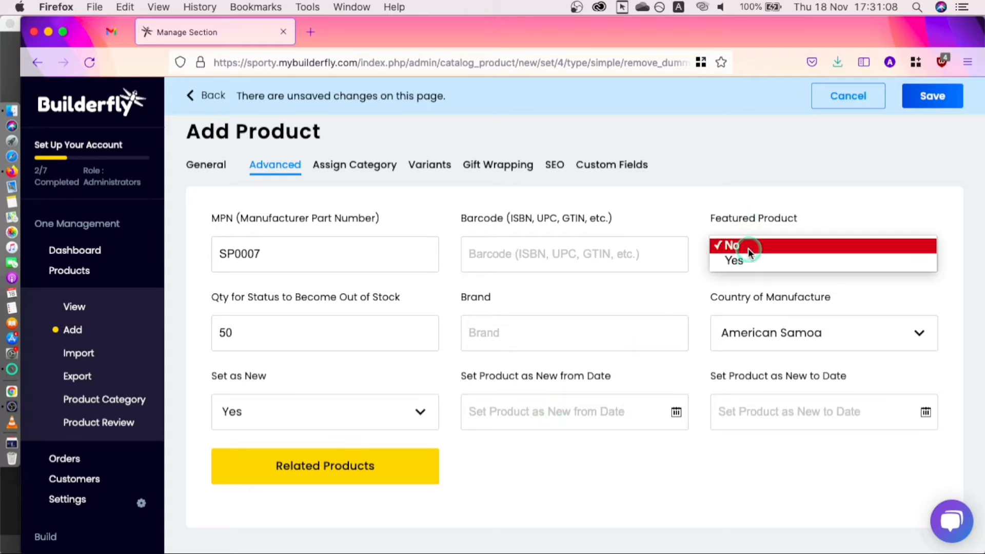
{"action": "left_click", "coordinate": [746, 260]}
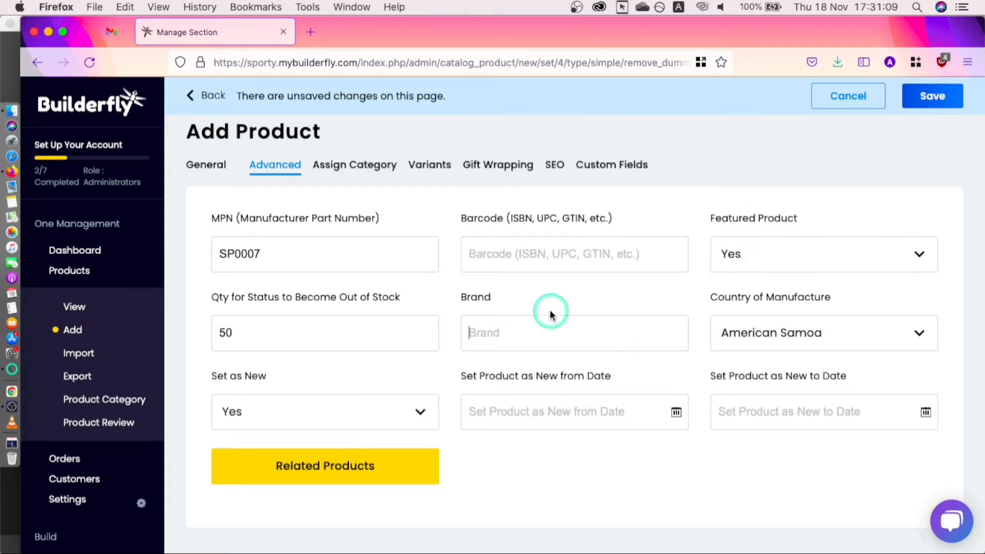
Step: Add the products SP04, SP05 and SP06 as related products
{"action": "left_click", "coordinate": [346, 442]}
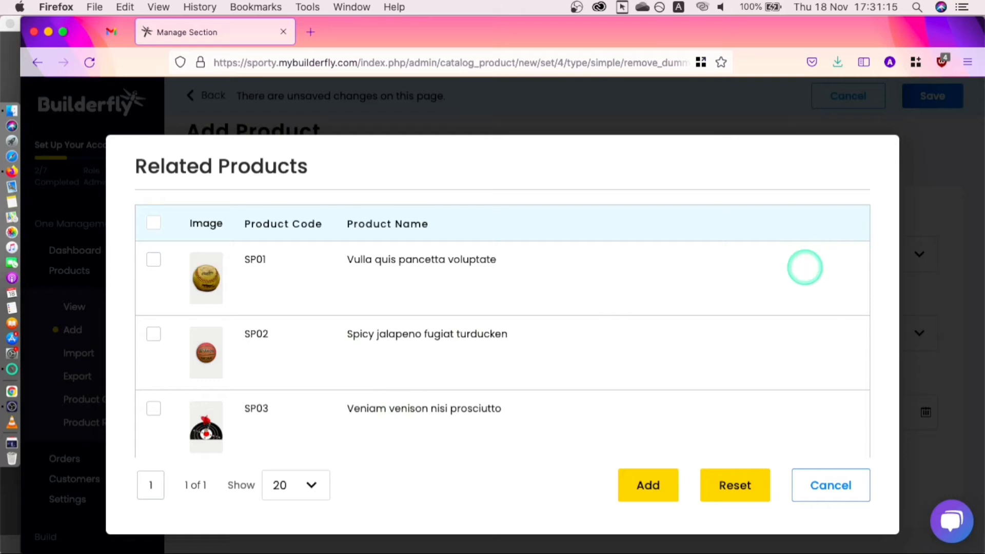
{"action": "scroll", "coordinate": [877, 288], "scroll_direction": "down", "scroll_amount": 7}
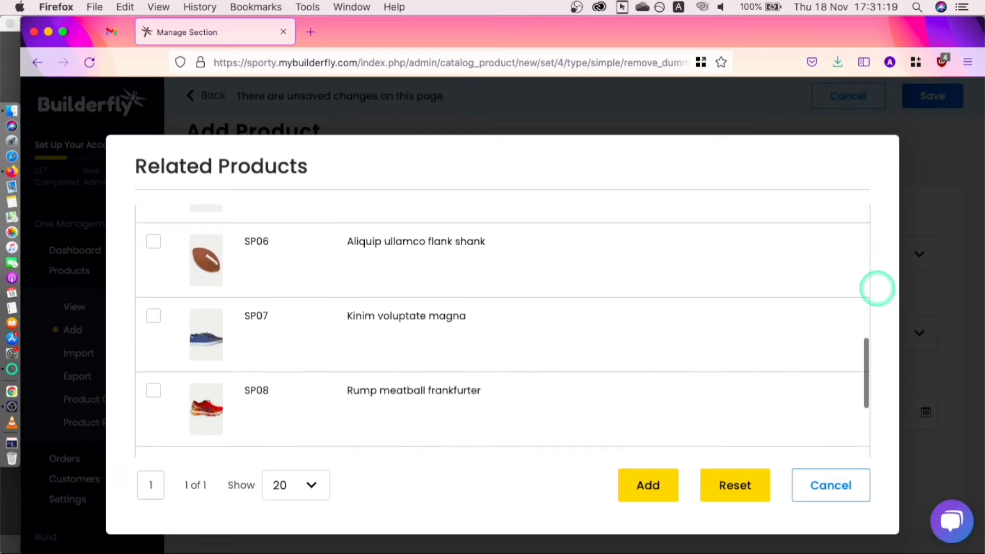
{"action": "scroll", "coordinate": [877, 289], "scroll_direction": "up", "scroll_amount": 3}
{"action": "left_click", "coordinate": [154, 222]}
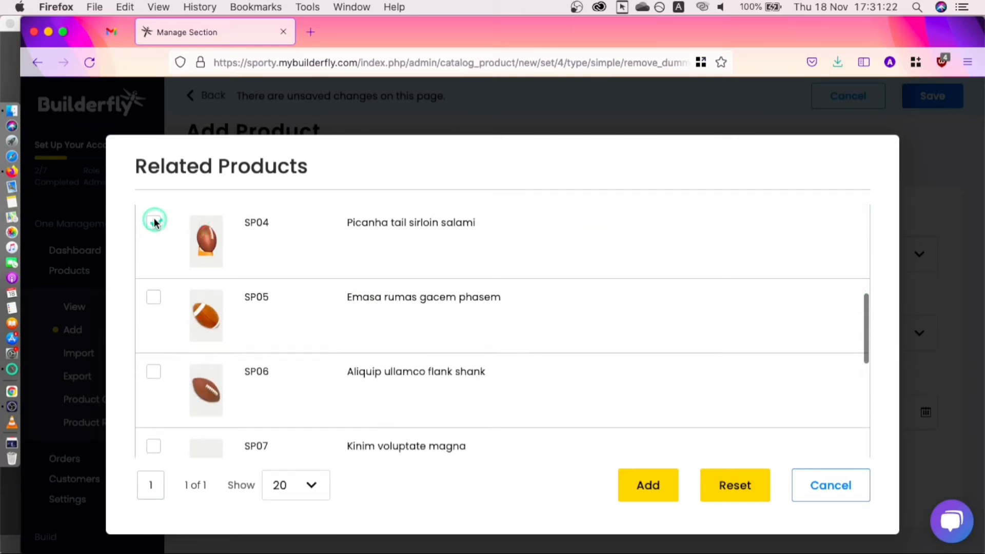
{"action": "left_click", "coordinate": [153, 297]}
{"action": "left_click", "coordinate": [154, 368]}
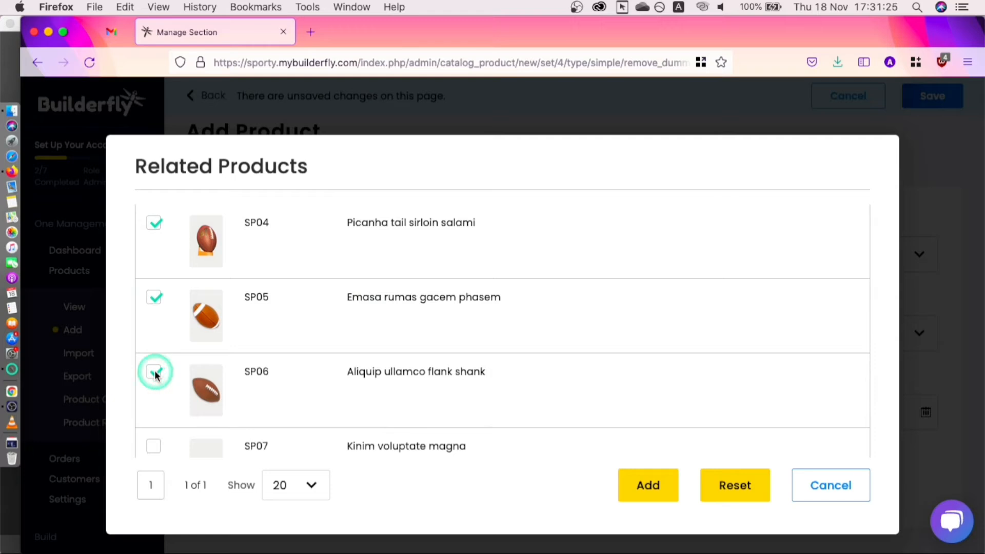
{"action": "left_click", "coordinate": [655, 490]}
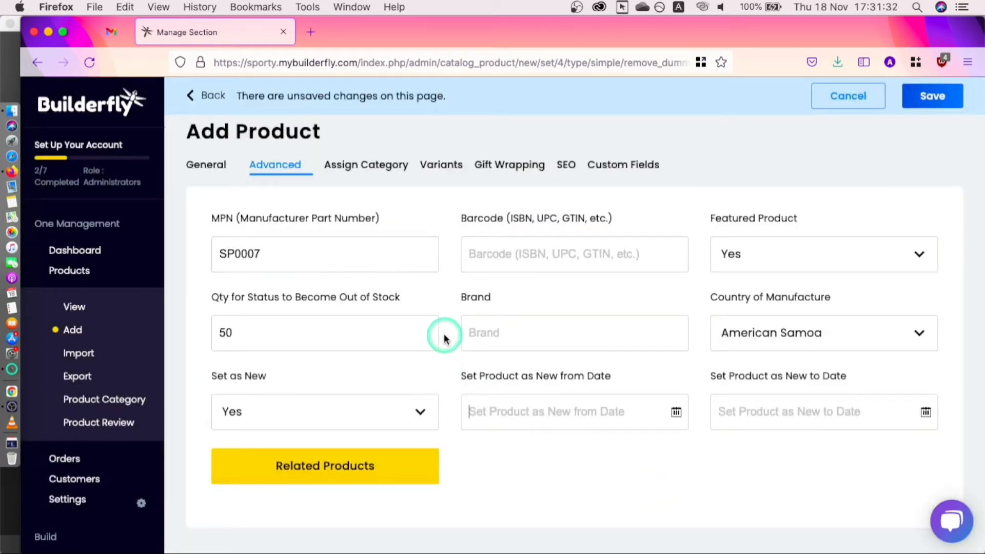
Step: Assign the product to the top-level sports category and to the Football category under Sports
{"action": "left_click", "coordinate": [368, 168]}
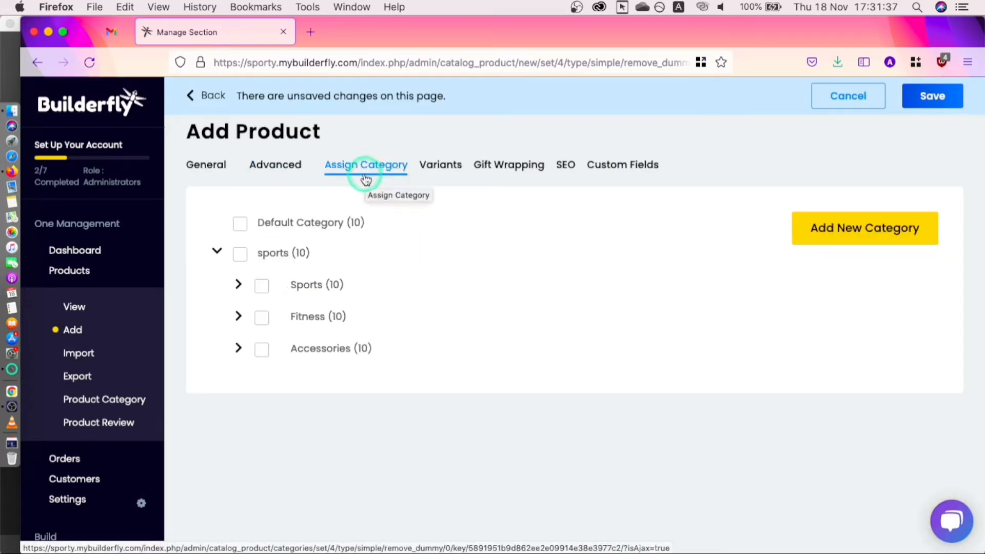
{"action": "left_click", "coordinate": [240, 254]}
{"action": "left_click", "coordinate": [217, 253]}
{"action": "left_click", "coordinate": [217, 253]}
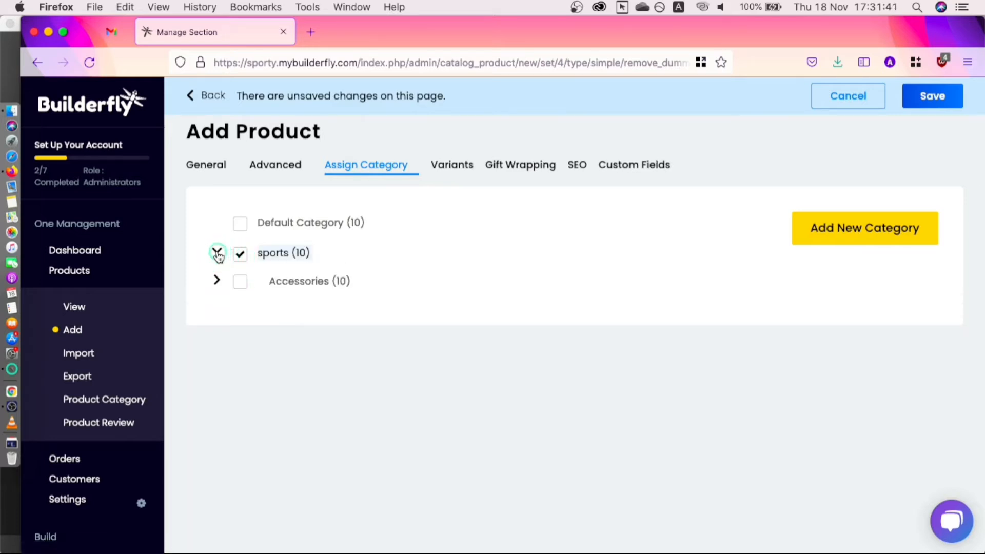
{"action": "left_click", "coordinate": [238, 286]}
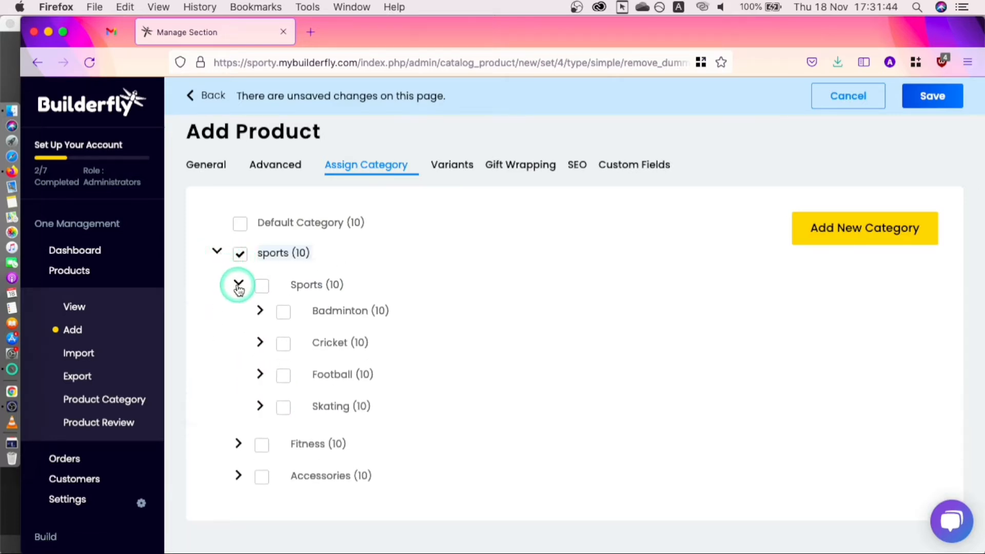
{"action": "left_click", "coordinate": [281, 379]}
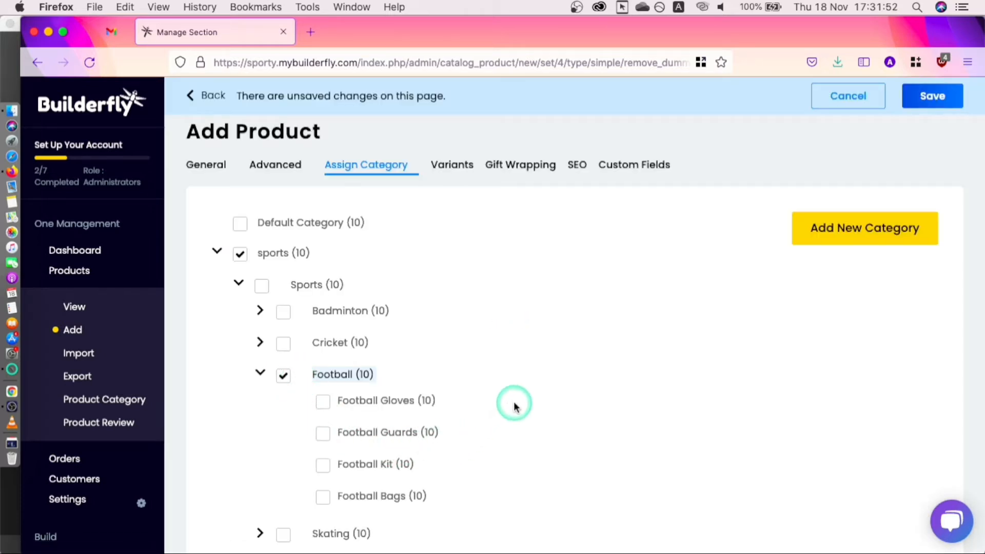
{"action": "left_click", "coordinate": [838, 227]}
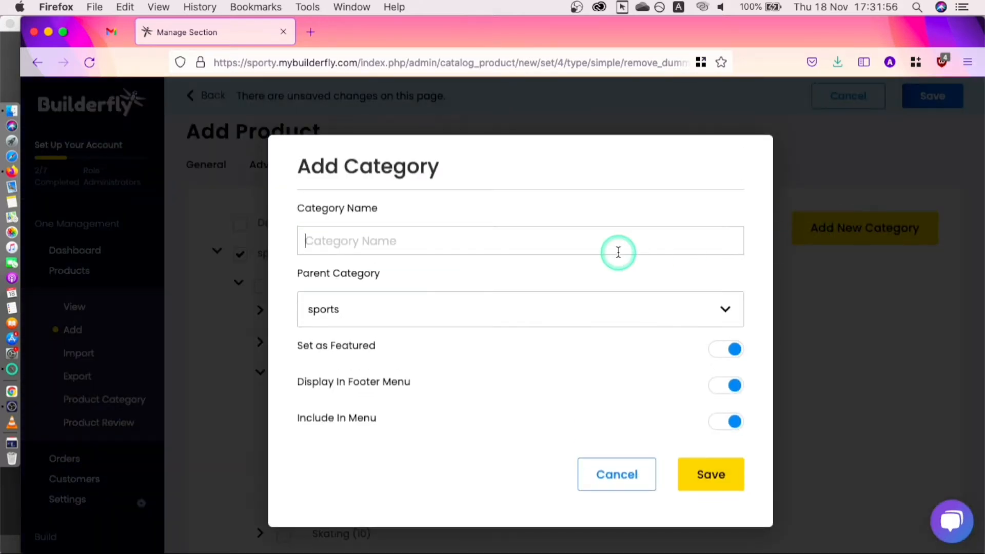
{"action": "left_click", "coordinate": [605, 302]}
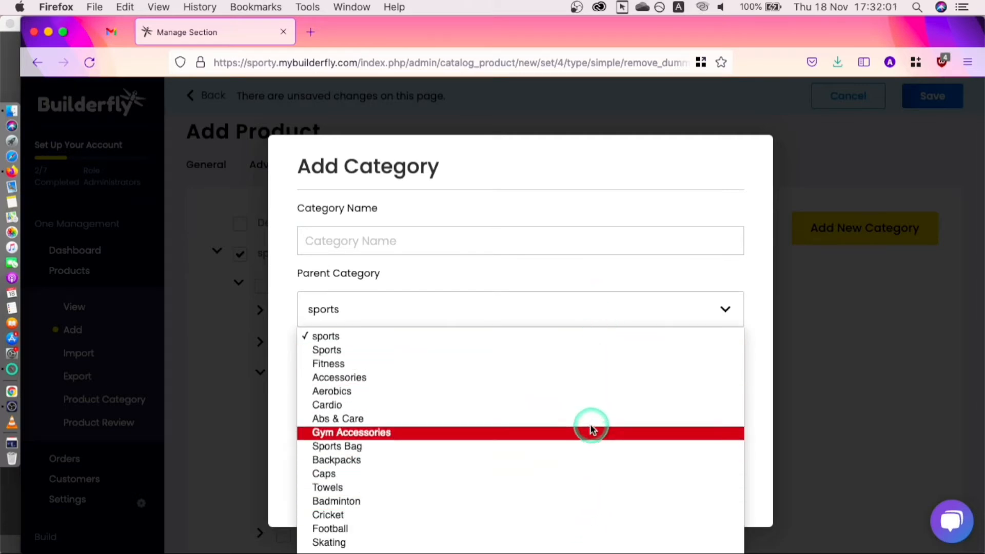
{"action": "left_click", "coordinate": [673, 263]}
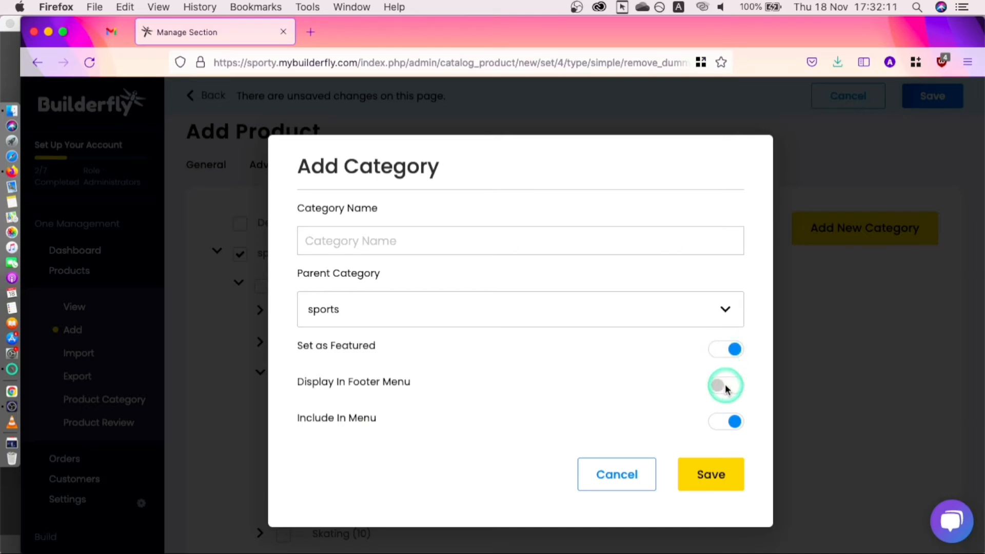
{"action": "left_click", "coordinate": [705, 477]}
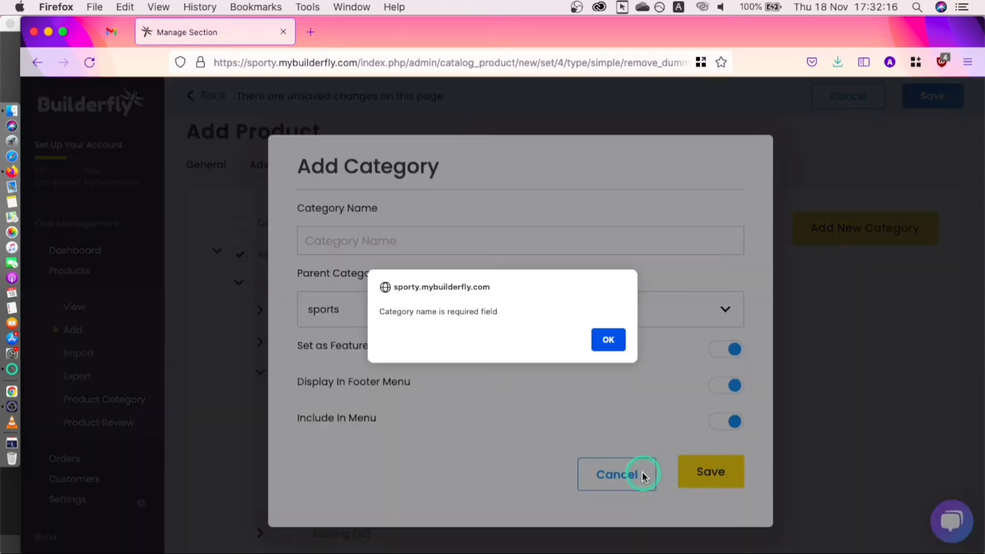
{"action": "left_click", "coordinate": [619, 354]}
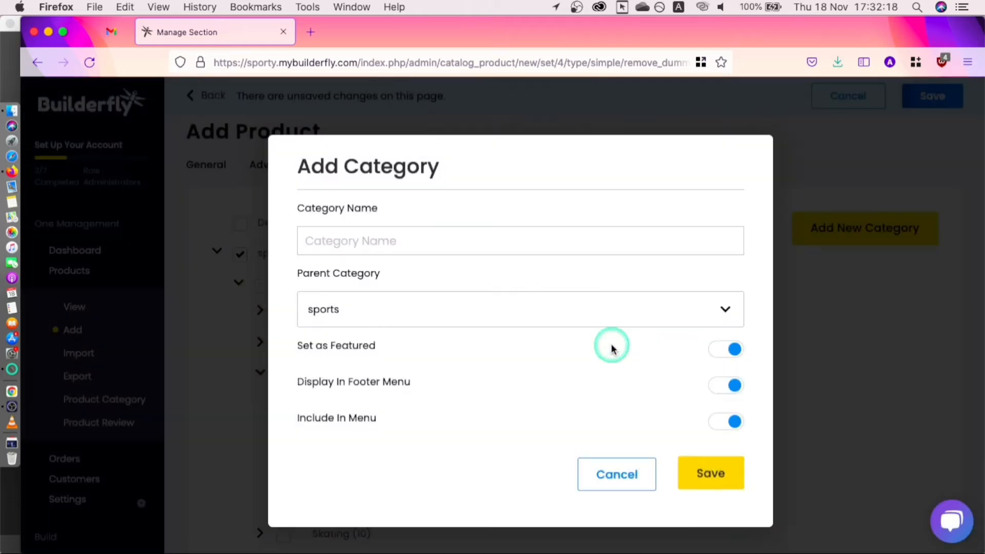
{"action": "left_click", "coordinate": [619, 482]}
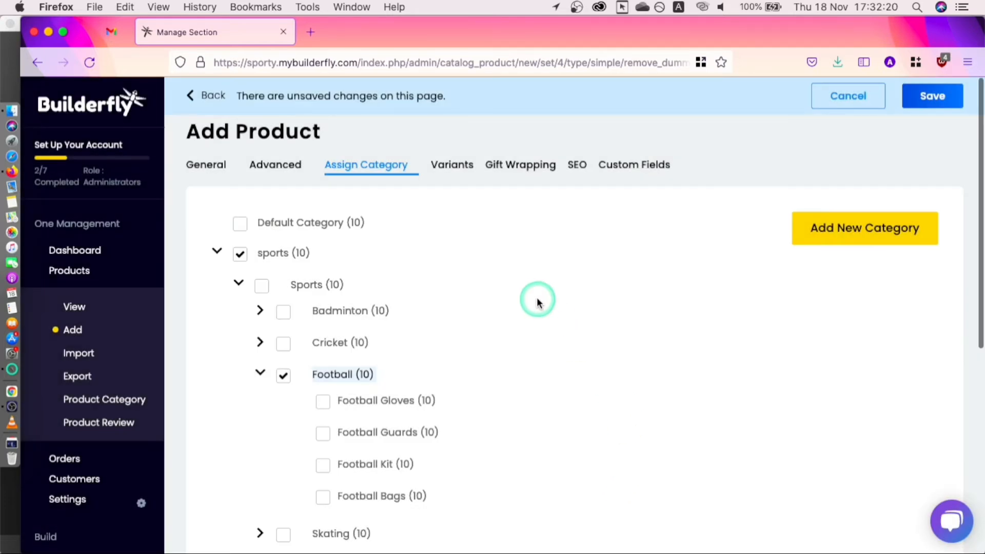
Step: Add a variant named Orange of type Color Code, make it required, and insert a blank option row for it
{"action": "left_click", "coordinate": [452, 170]}
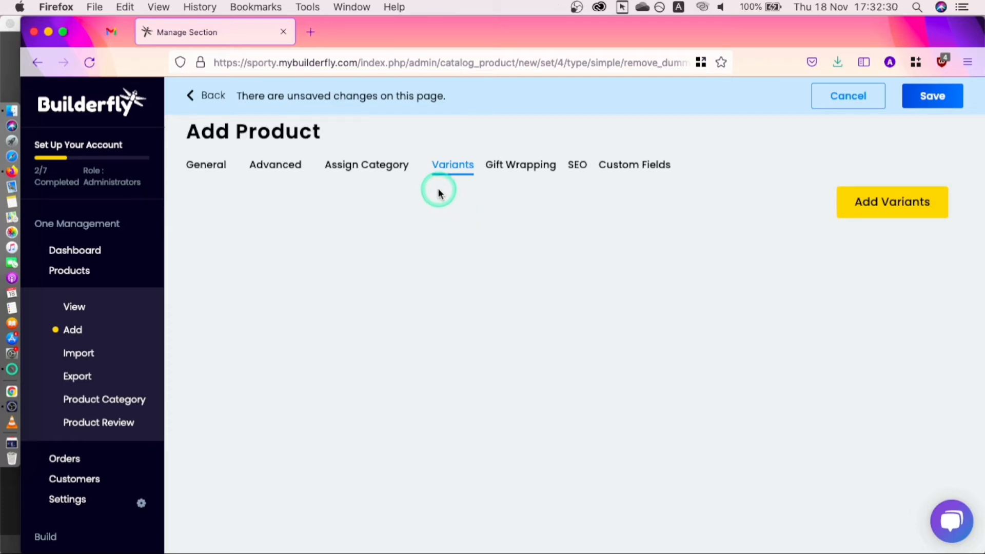
{"action": "left_click", "coordinate": [864, 204]}
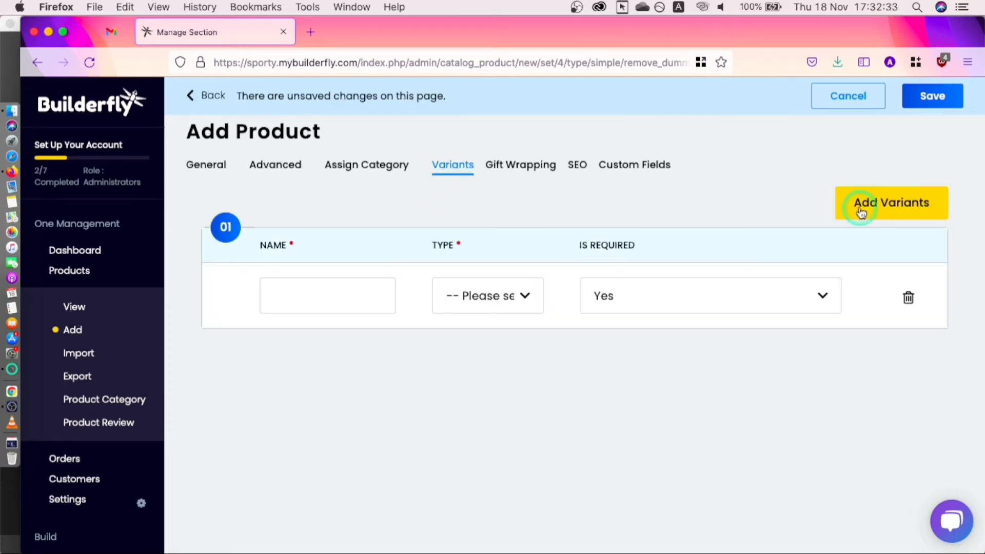
{"action": "left_click", "coordinate": [335, 294]}
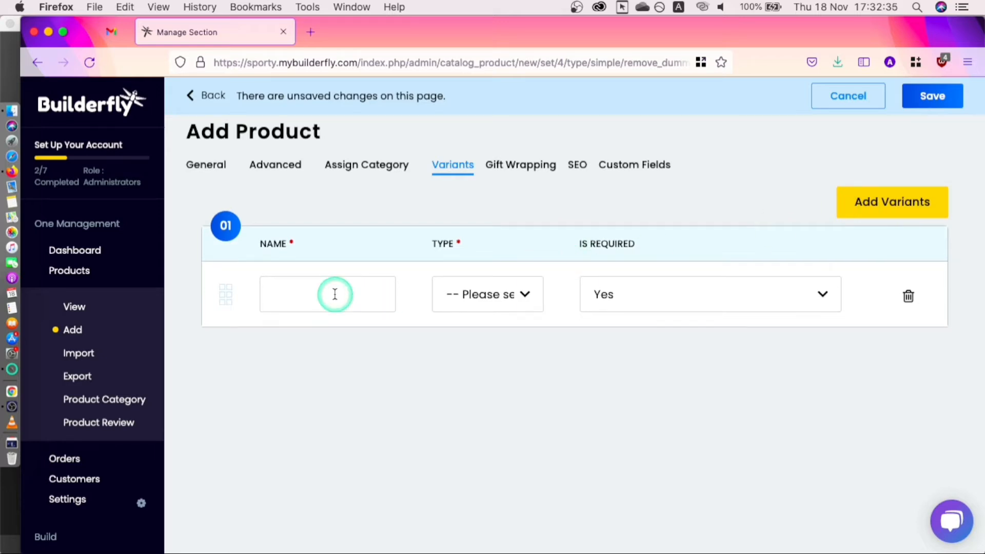
{"action": "left_click", "coordinate": [500, 295]}
{"action": "left_click", "coordinate": [486, 319]}
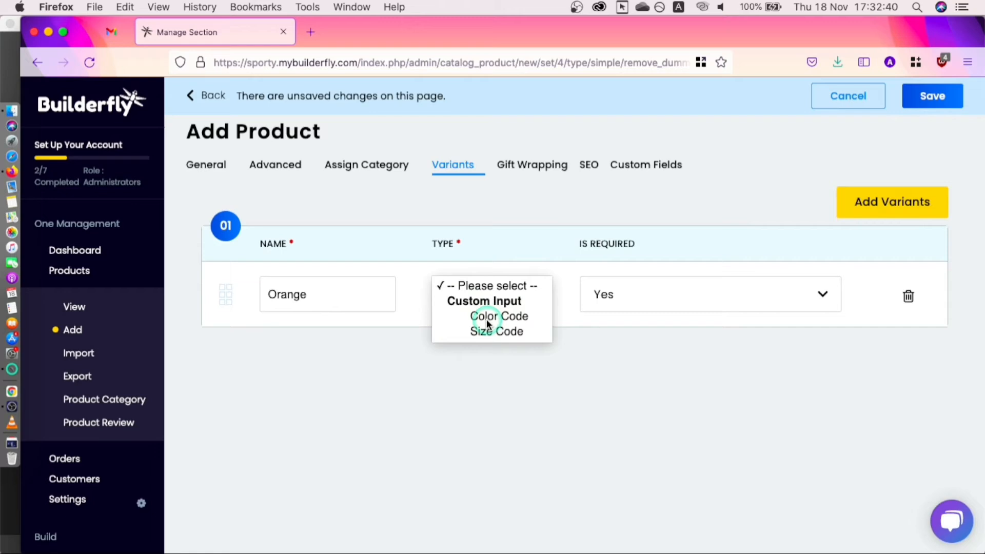
{"action": "left_click", "coordinate": [621, 301]}
{"action": "left_click", "coordinate": [614, 298]}
{"action": "left_click", "coordinate": [614, 297]}
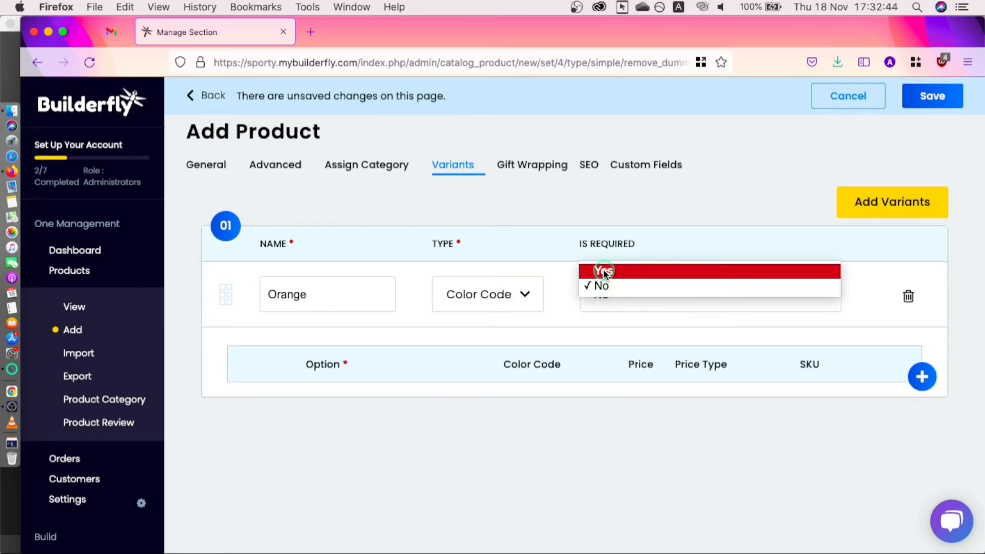
{"action": "left_click", "coordinate": [599, 271]}
{"action": "left_click", "coordinate": [922, 376]}
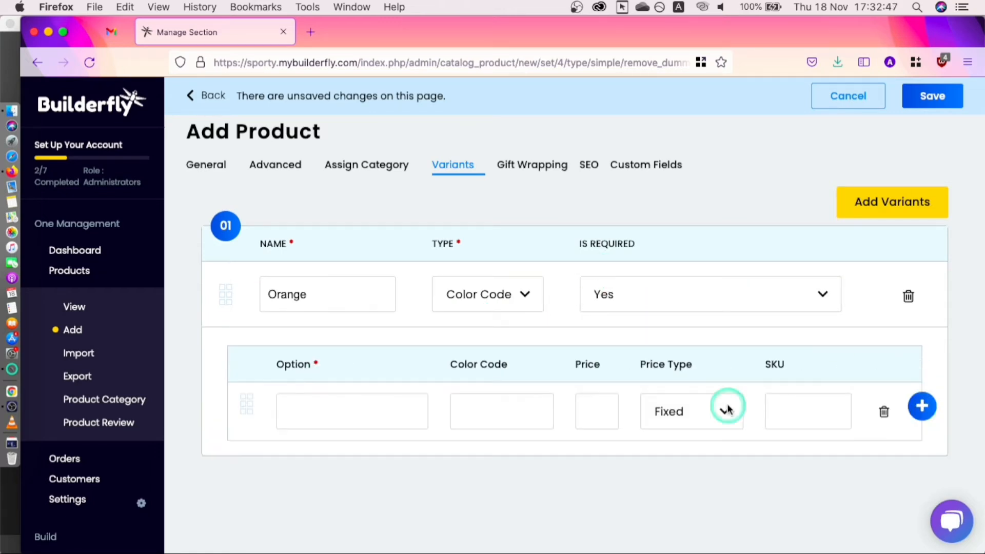
Step: Name the variant's option Orange and set its color code to the orange shade #FF8335
{"action": "left_click", "coordinate": [377, 415]}
{"action": "type", "text": "Orang"}
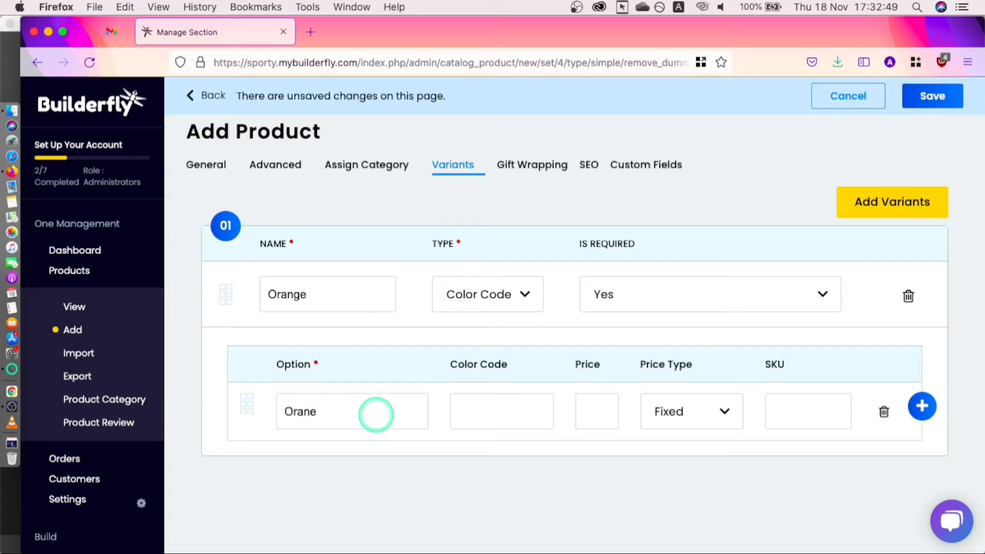
{"action": "type", "text": "e"}
{"action": "left_click", "coordinate": [482, 413]}
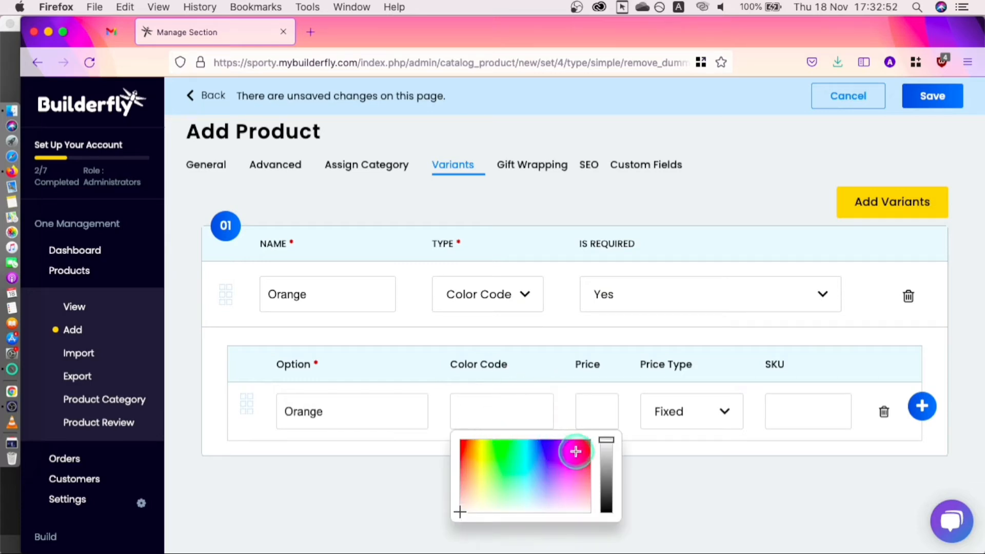
{"action": "left_click", "coordinate": [463, 448]}
{"action": "left_click", "coordinate": [466, 464]}
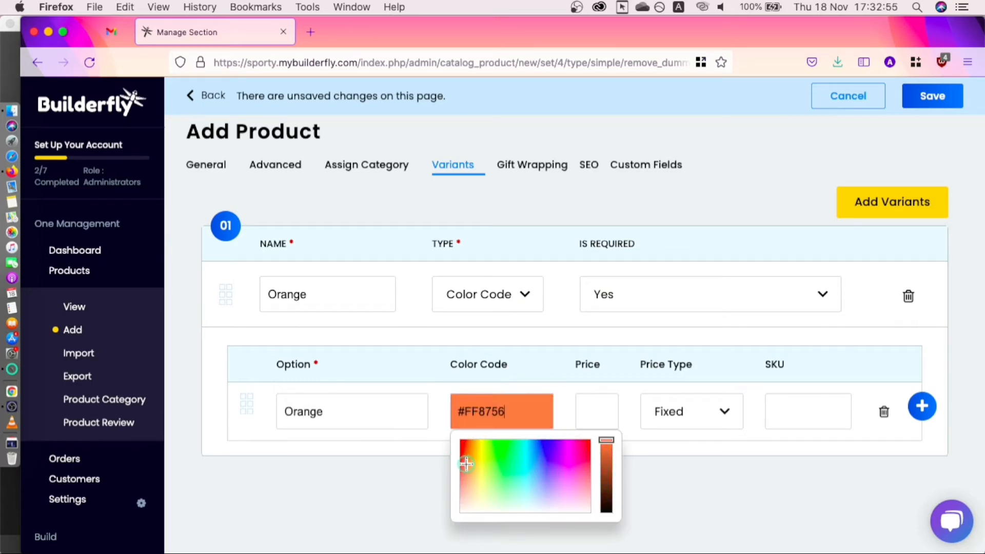
{"action": "left_click_drag", "start_coordinate": [466, 464], "coordinate": [466, 452]}
Step: Give the Orange option a price of 749 with the Fixed price type and the SKU SP0071
{"action": "left_click", "coordinate": [616, 415]}
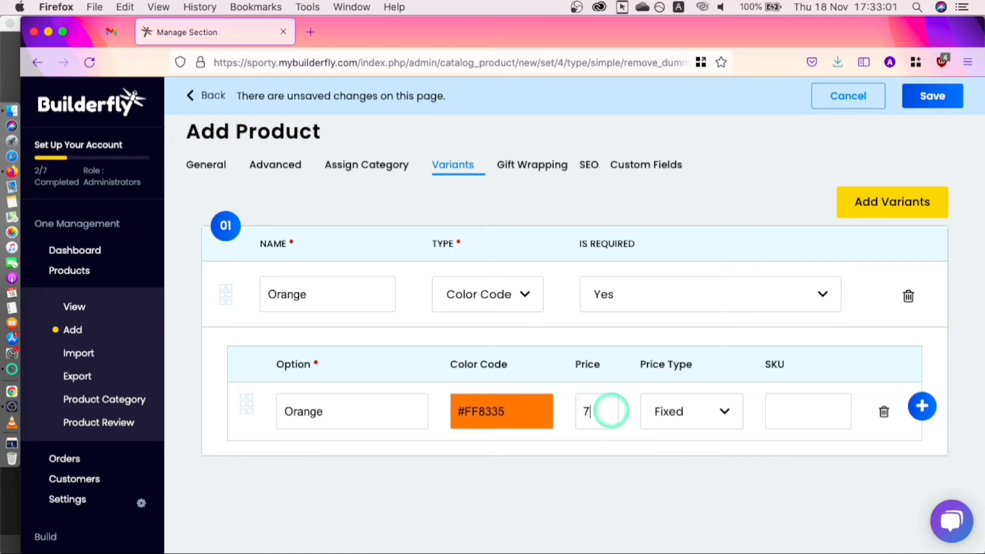
{"action": "left_click", "coordinate": [670, 416]}
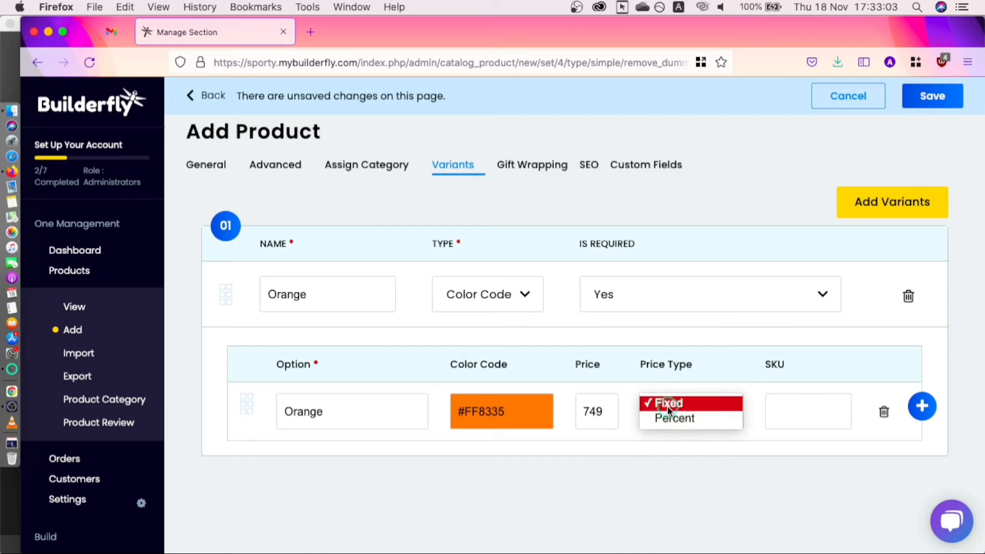
{"action": "left_click", "coordinate": [667, 401]}
{"action": "left_click", "coordinate": [778, 407]}
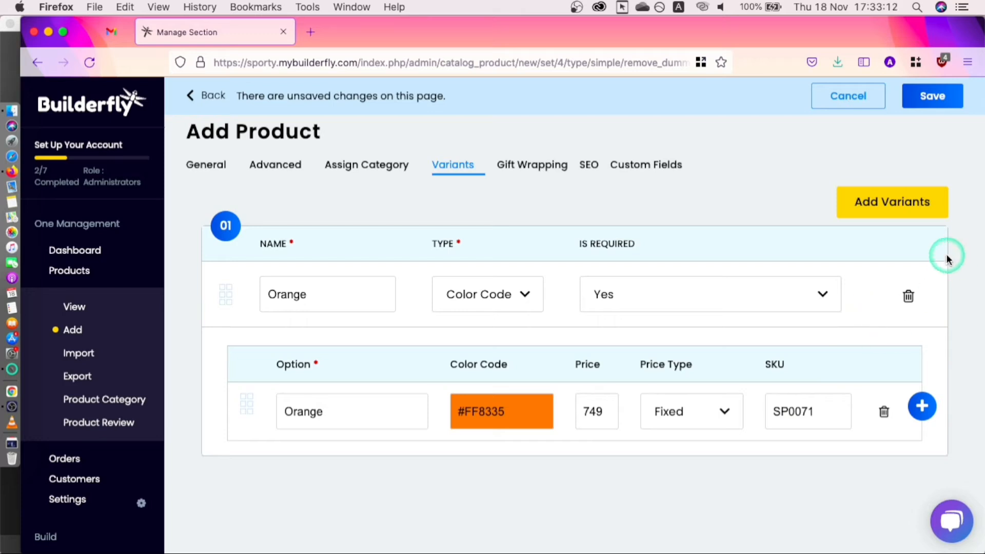
Step: Set the product's SEO page title to American Football and its product URL to american-football-rugby
{"action": "left_click", "coordinate": [536, 170]}
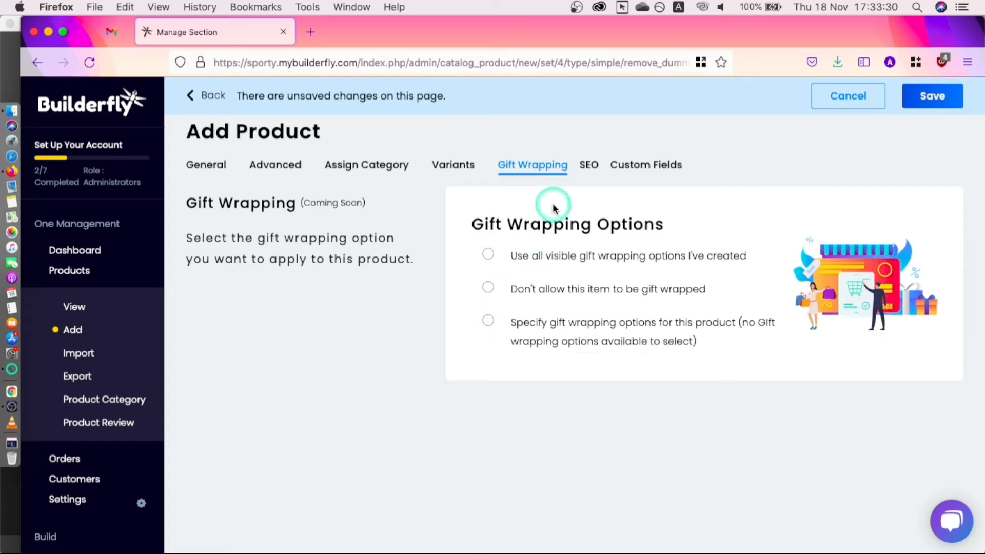
{"action": "left_click", "coordinate": [589, 173]}
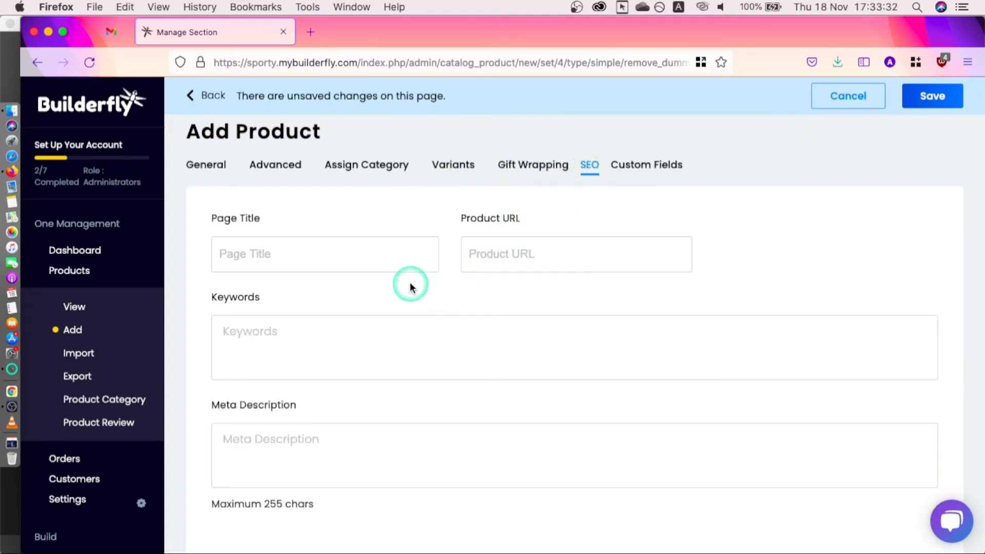
{"action": "left_click", "coordinate": [338, 266]}
{"action": "type", "text": "Amer"}
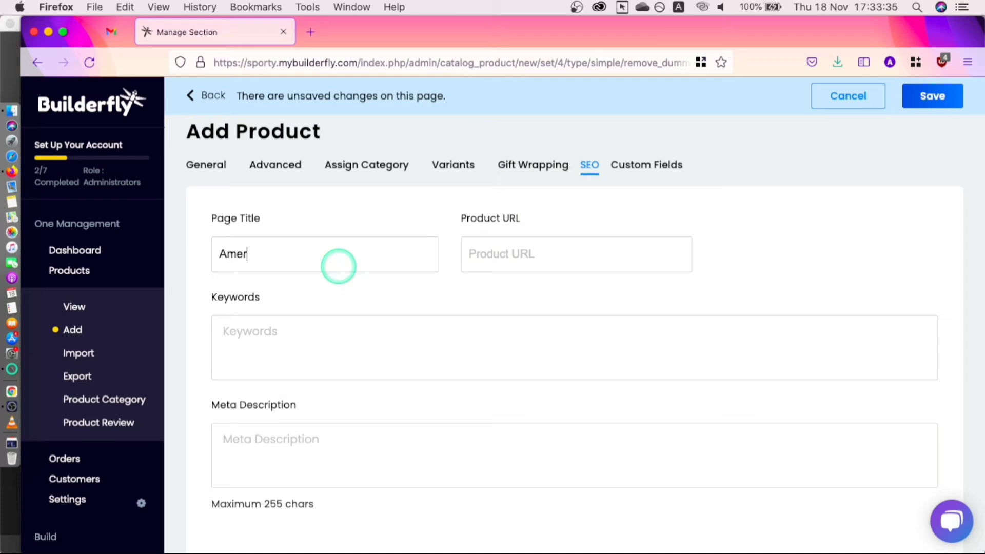
{"action": "type", "text": "ican Football"}
{"action": "left_click", "coordinate": [551, 252]}
{"action": "type", "text": "am"}
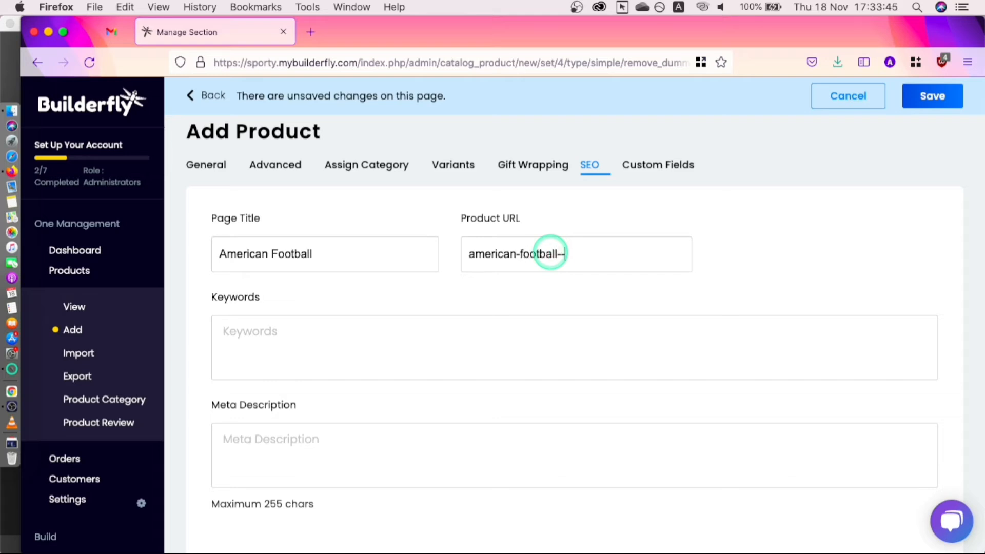
{"action": "type", "text": "y"}
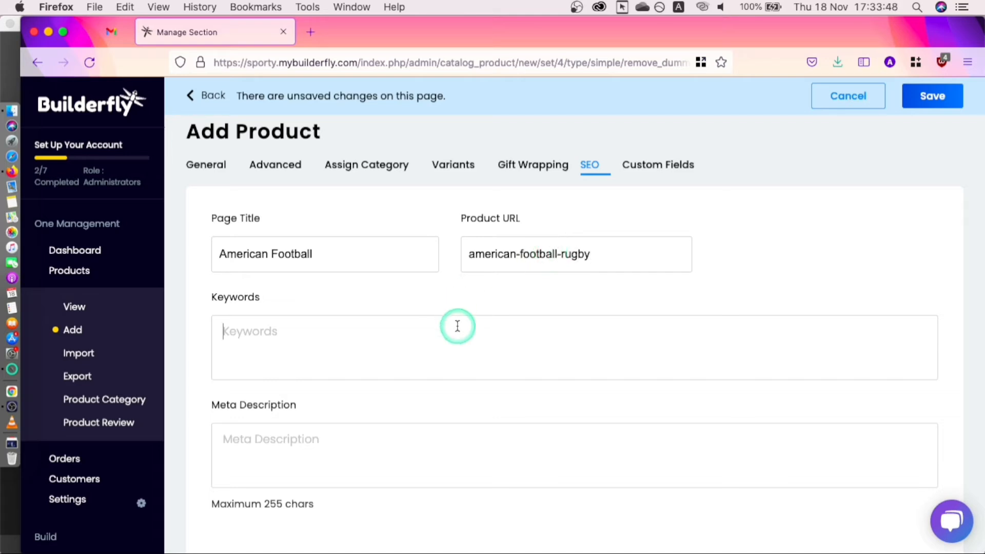
Step: Enter the SEO keywords "american football, rugby" and the meta description "American football avaialable in all possible variants"
{"action": "left_click", "coordinate": [438, 337]}
{"action": "type", "text": "american football, rugby"}
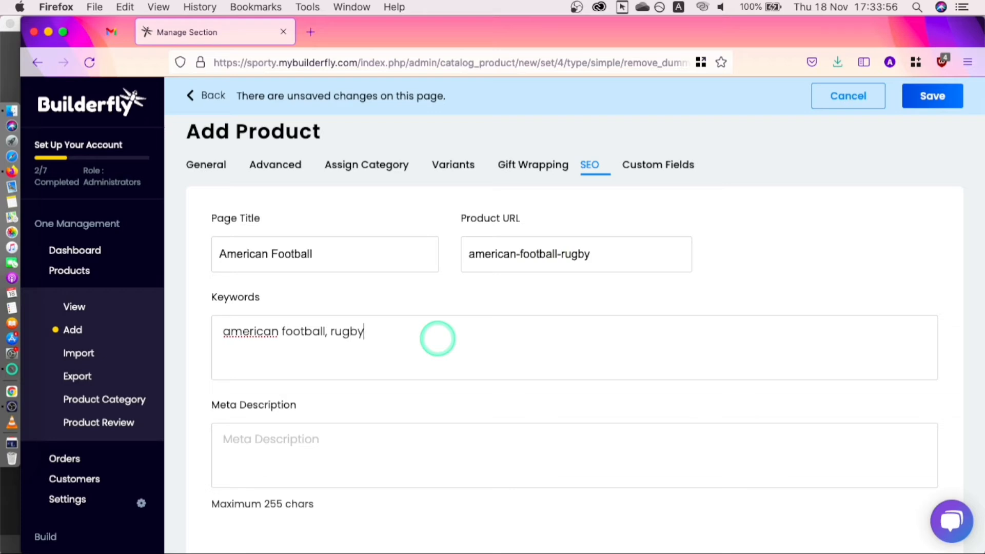
{"action": "left_click", "coordinate": [341, 452]}
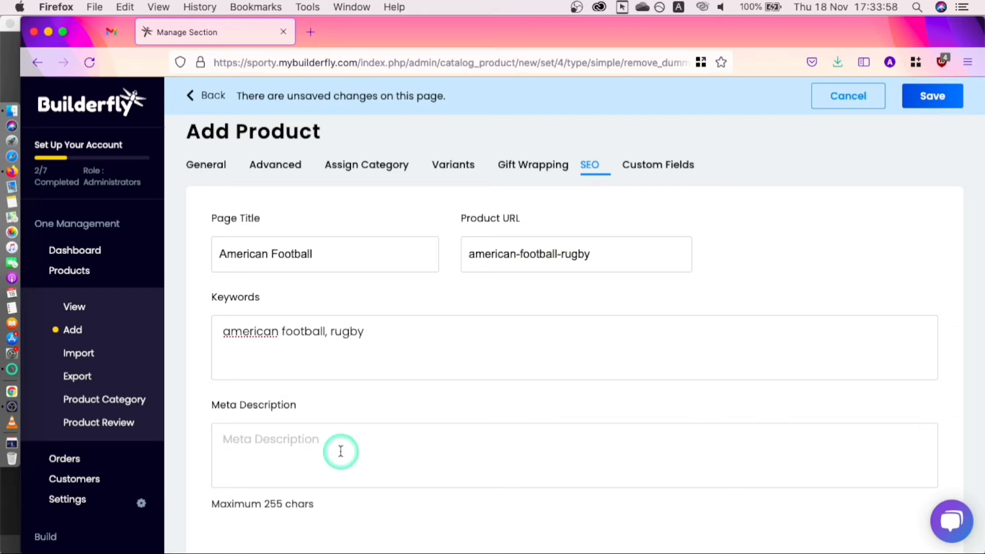
{"action": "type", "text": "f"}
{"action": "key", "text": "BackSpace"}
{"action": "type", "text": "American football avaia"}
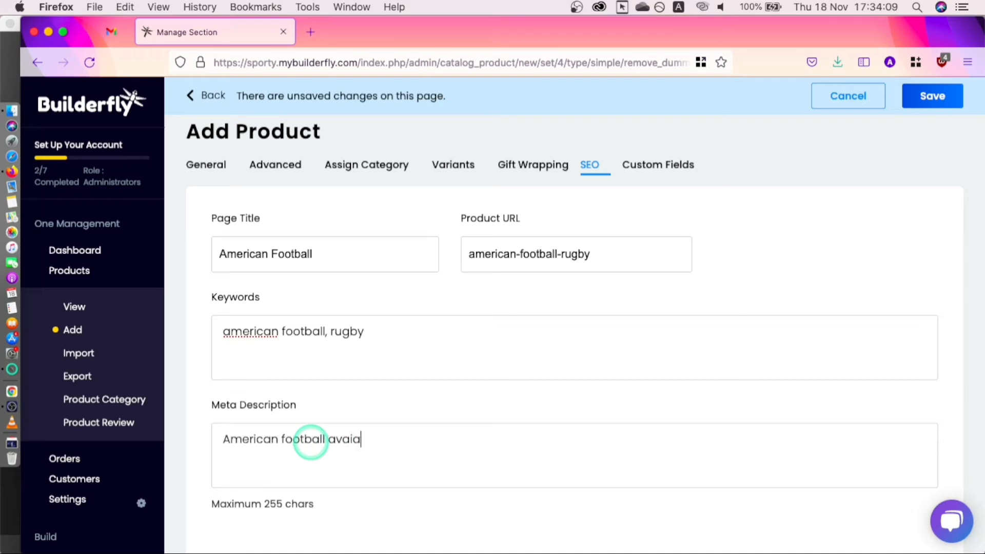
{"action": "type", "text": "lable in all possible variant"}
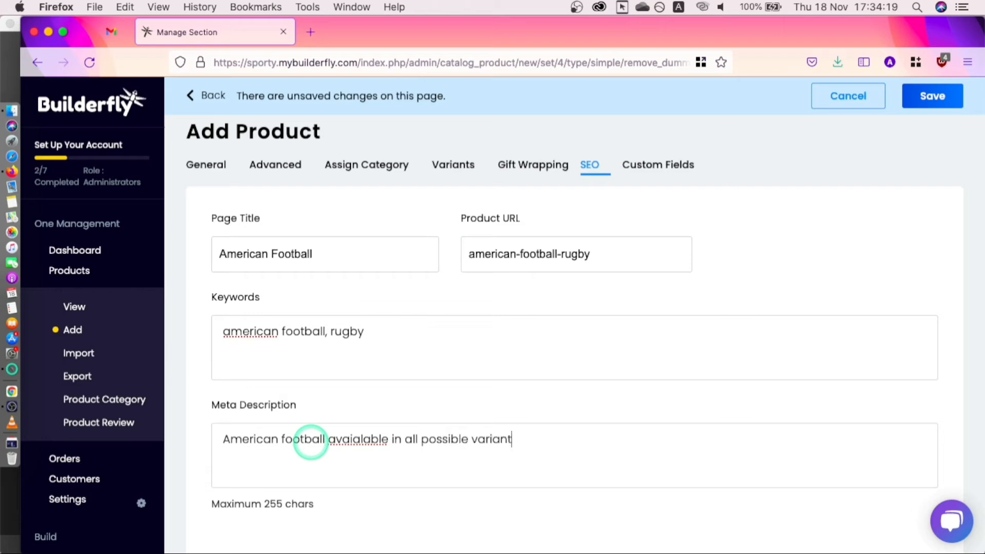
{"action": "type", "text": "s"}
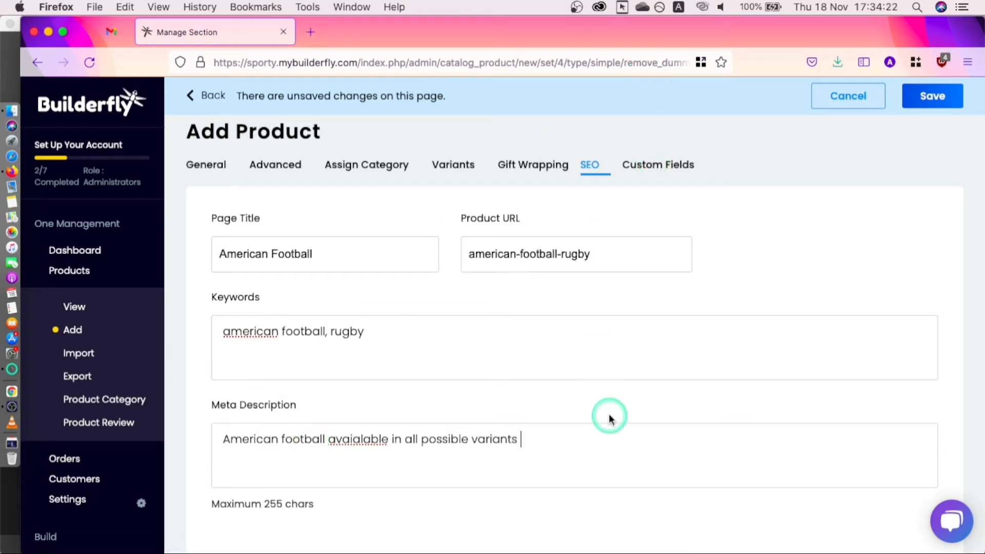
{"action": "left_click", "coordinate": [674, 242]}
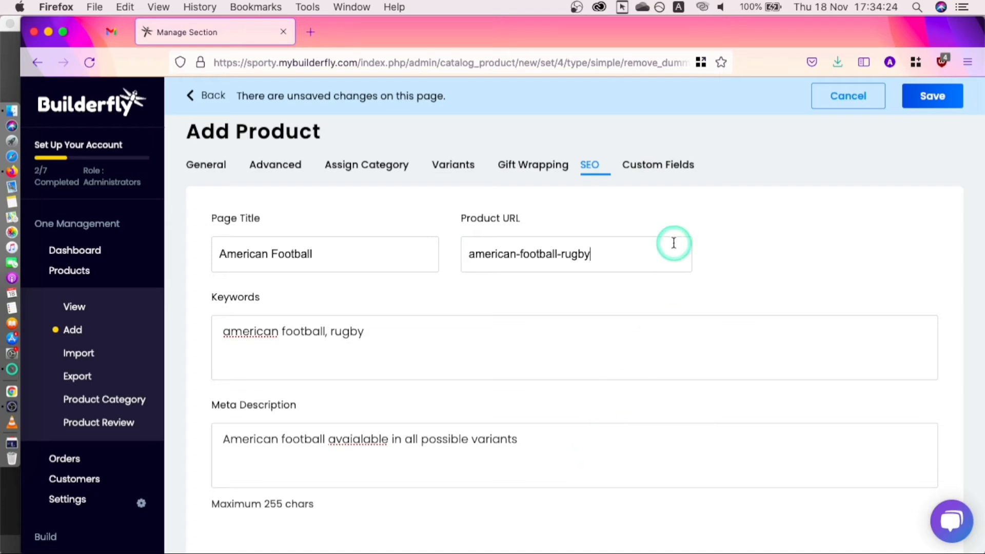
Step: Add a required custom field named Size of type Drop-down
{"action": "left_click", "coordinate": [657, 167]}
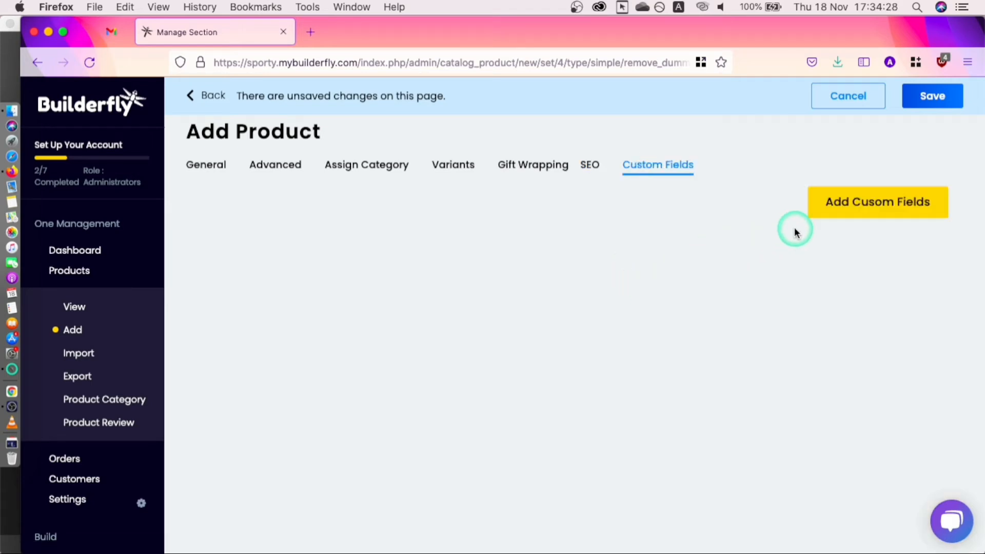
{"action": "left_click", "coordinate": [838, 217]}
{"action": "left_click", "coordinate": [386, 303]}
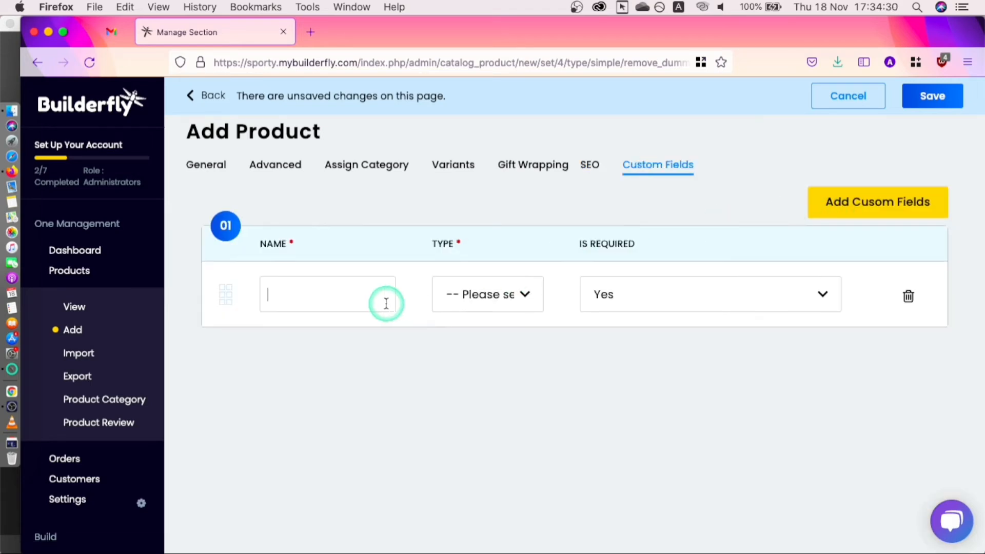
{"action": "left_click", "coordinate": [472, 297]}
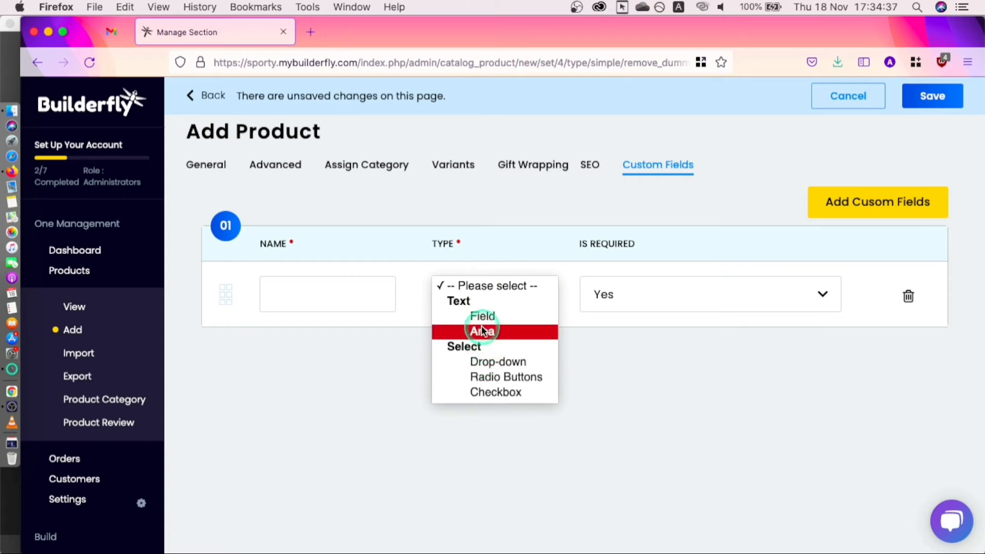
{"action": "left_click", "coordinate": [490, 363]}
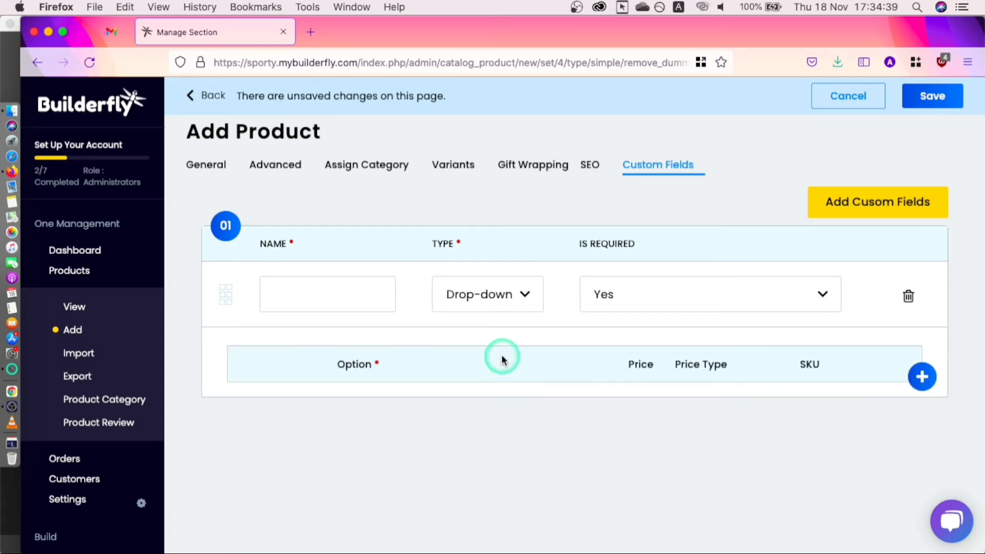
{"action": "left_click", "coordinate": [627, 300]}
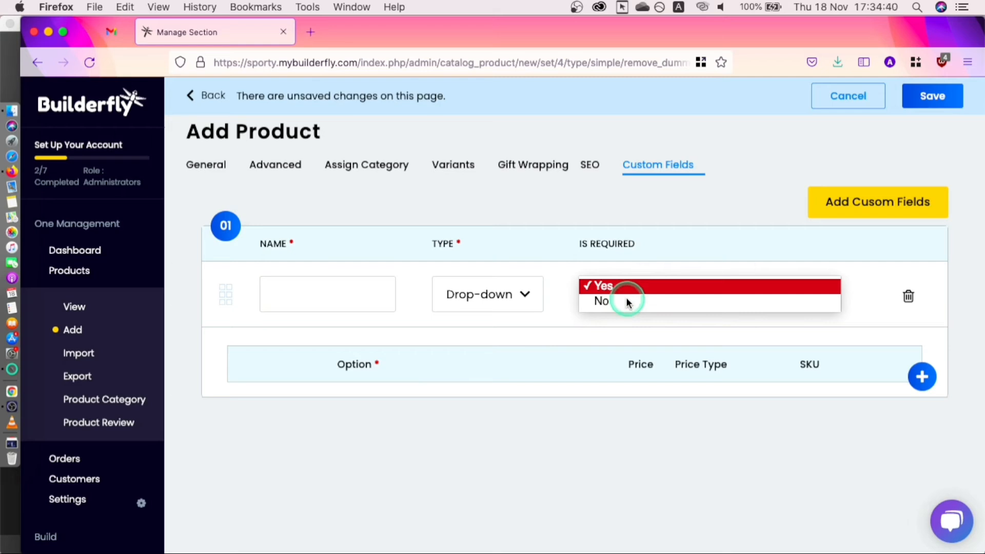
{"action": "left_click", "coordinate": [596, 286]}
{"action": "left_click", "coordinate": [326, 302]}
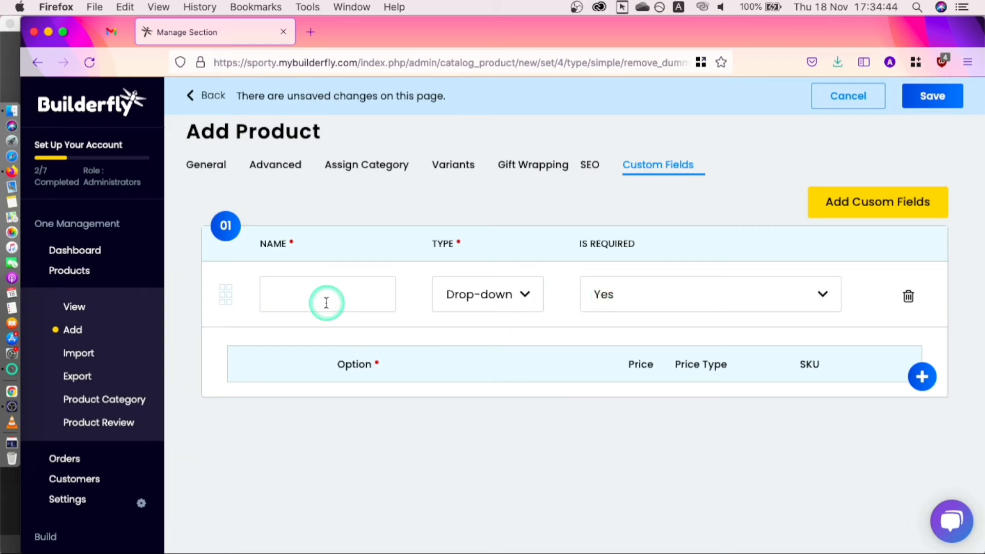
{"action": "type", "text": "Size"}
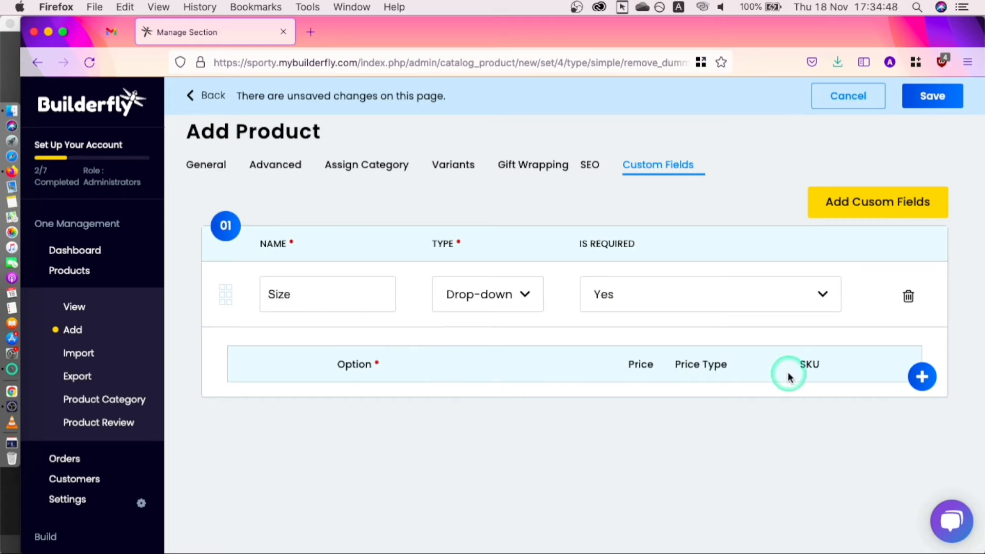
Step: Add option 10 with a fixed price of 749 to the Size field, keep Size as the only custom field, and save the product
{"action": "left_click", "coordinate": [923, 377]}
{"action": "left_click", "coordinate": [464, 404]}
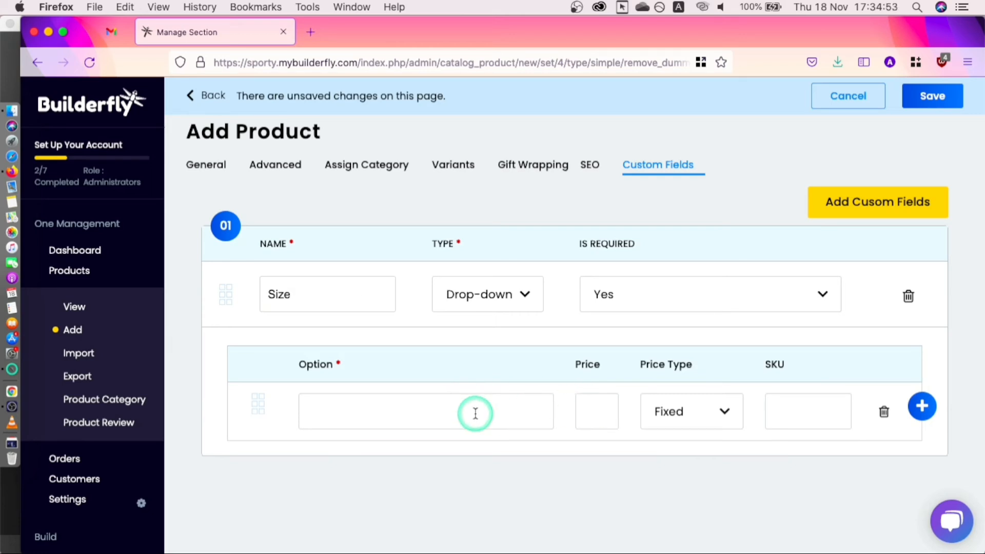
{"action": "type", "text": "10"}
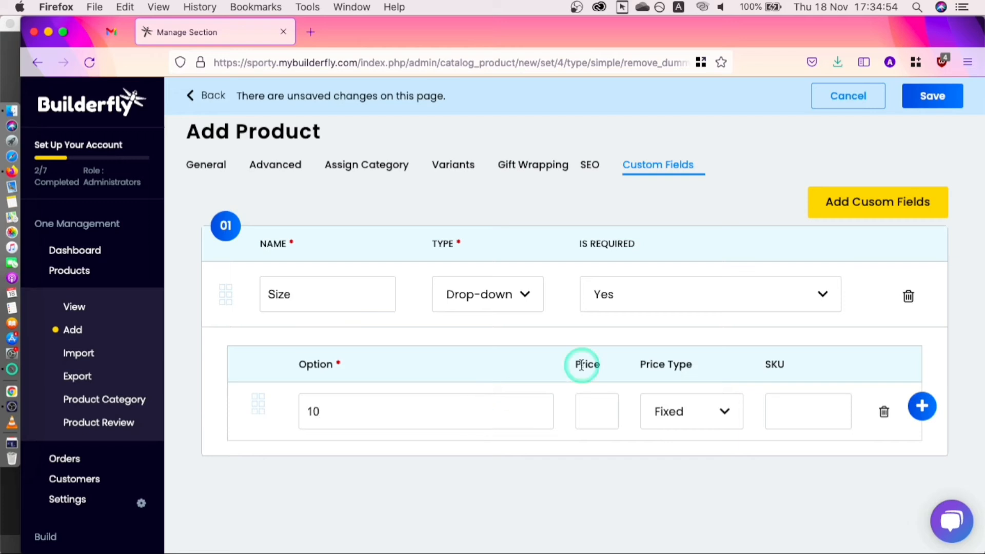
{"action": "left_click", "coordinate": [600, 425]}
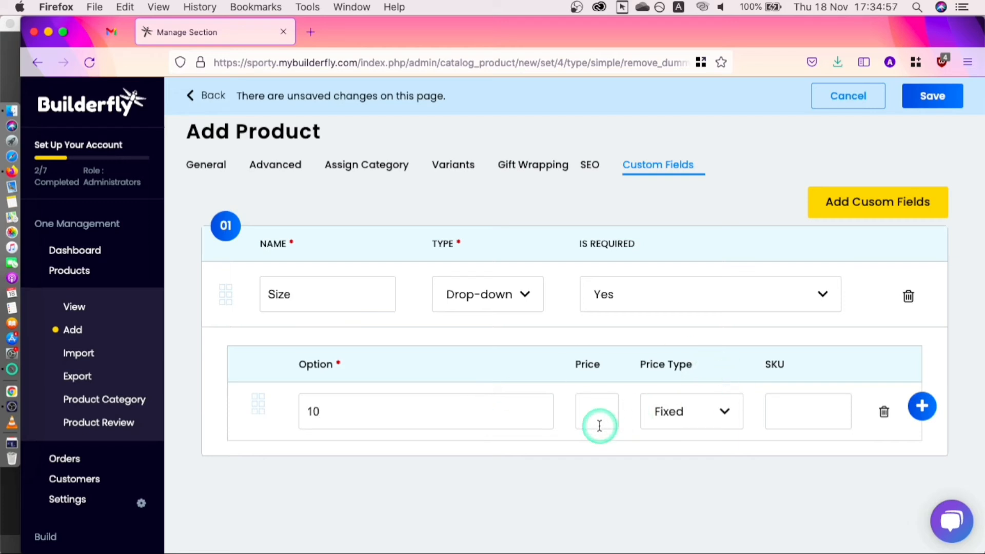
{"action": "type", "text": "749"}
{"action": "left_click", "coordinate": [818, 411]}
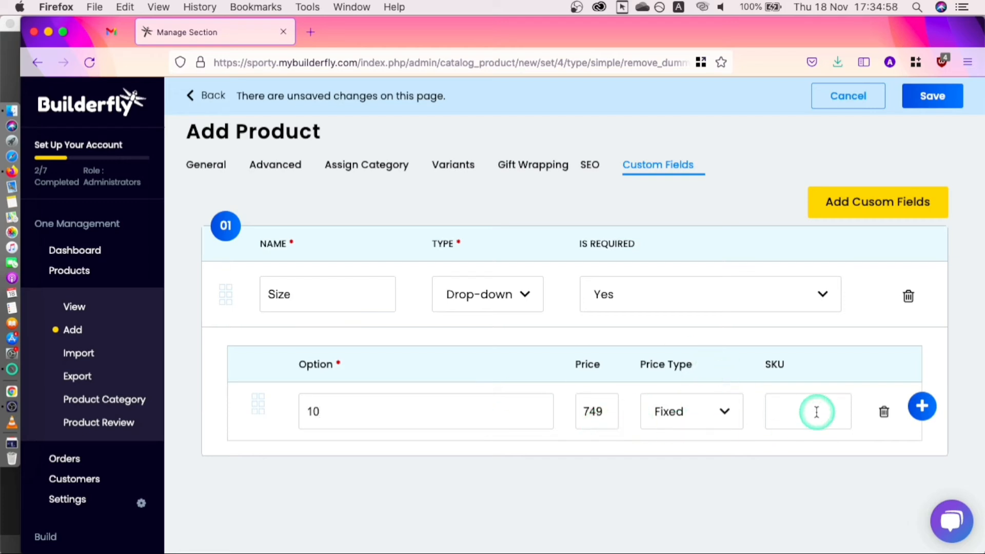
{"action": "left_click", "coordinate": [871, 211]}
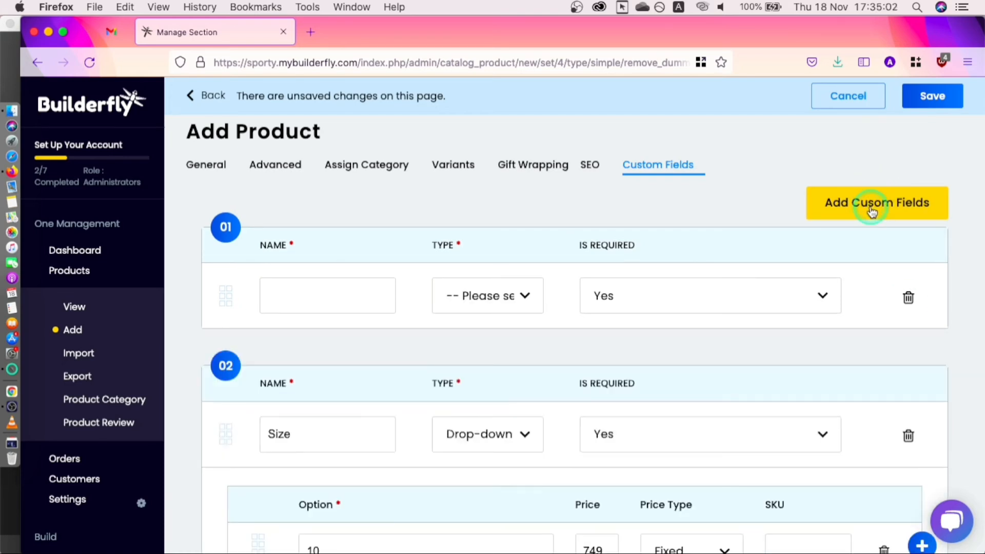
{"action": "left_click", "coordinate": [908, 296]}
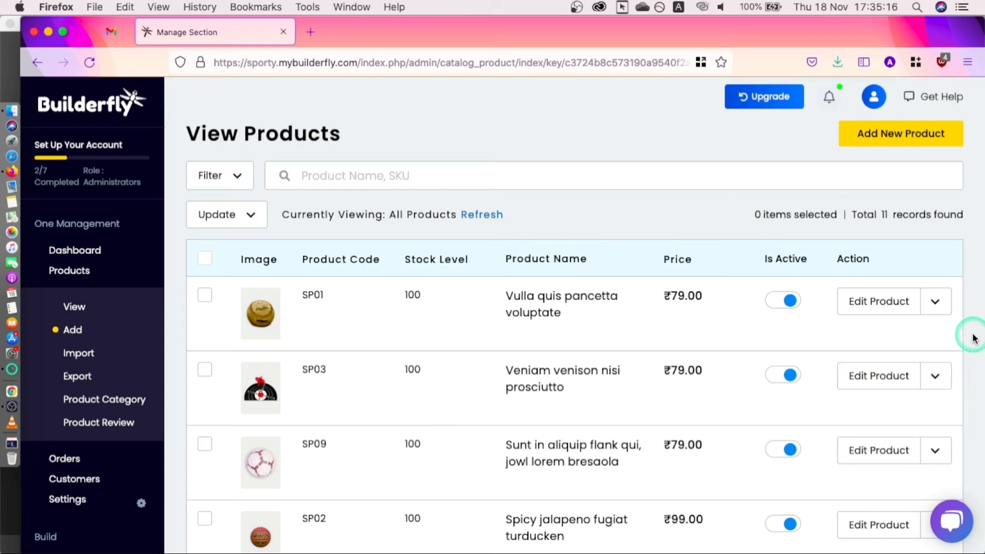
Step: Find the Rugby product in the product list, open it for editing, and view its page in the store
{"action": "scroll", "coordinate": [974, 339], "scroll_direction": "down", "scroll_amount": 10}
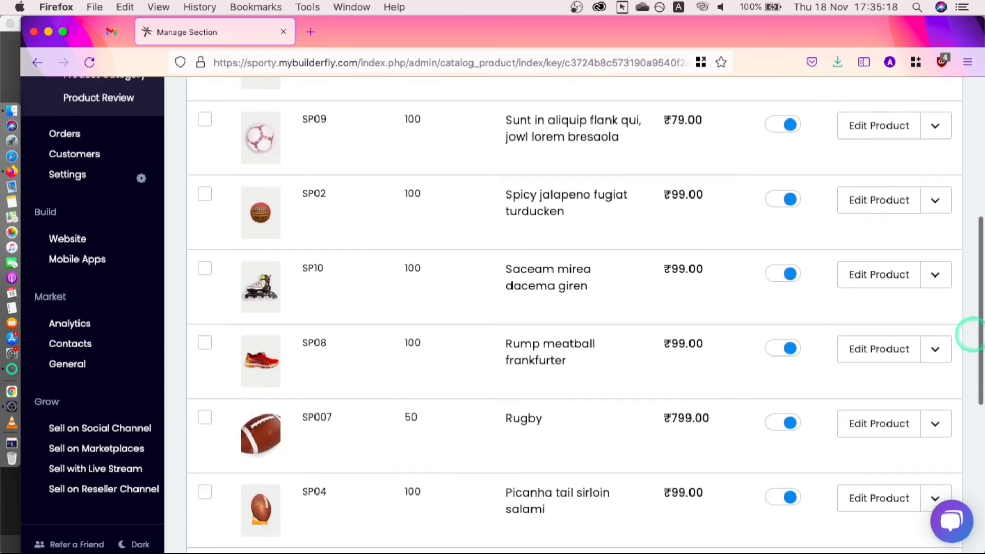
{"action": "scroll", "coordinate": [971, 335], "scroll_direction": "down", "scroll_amount": 5}
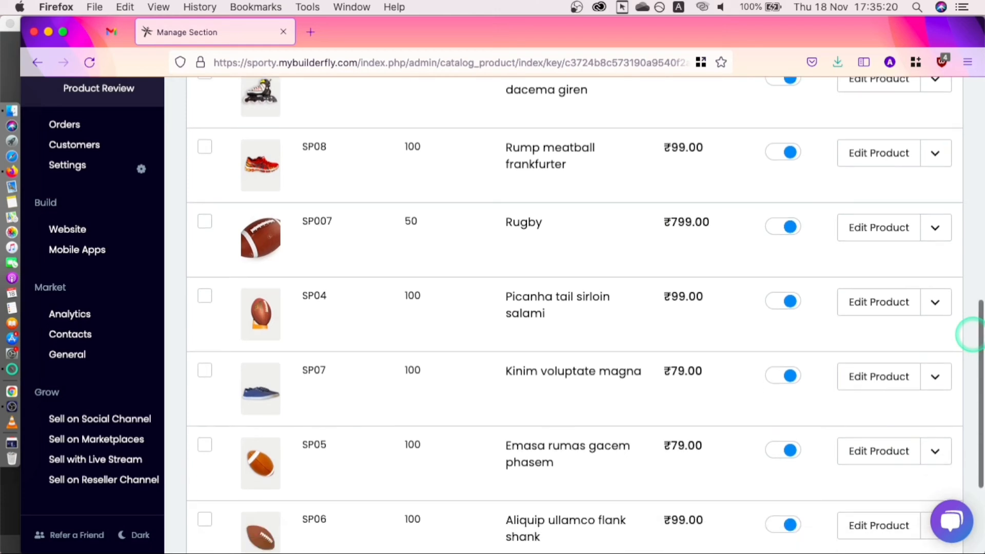
{"action": "left_click", "coordinate": [939, 227]}
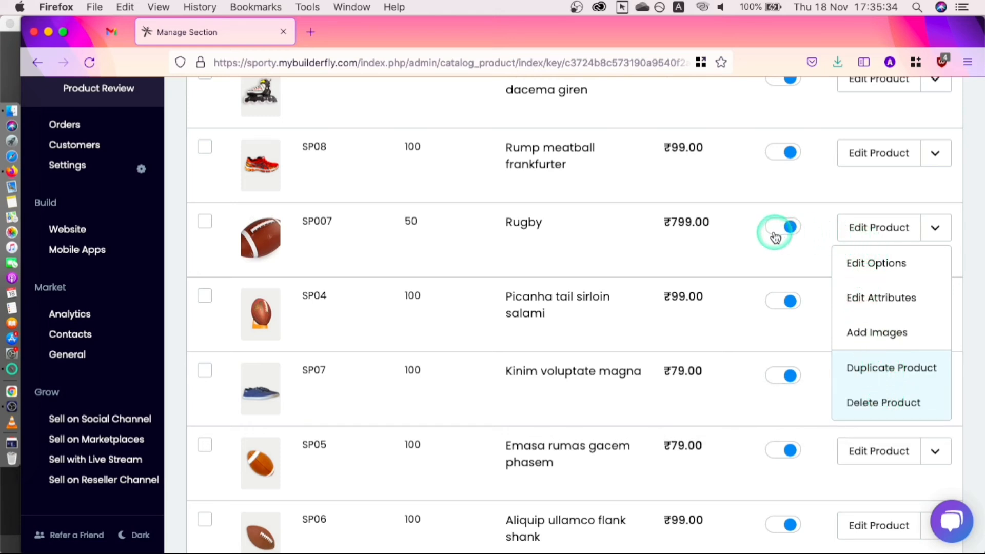
{"action": "left_click", "coordinate": [866, 230]}
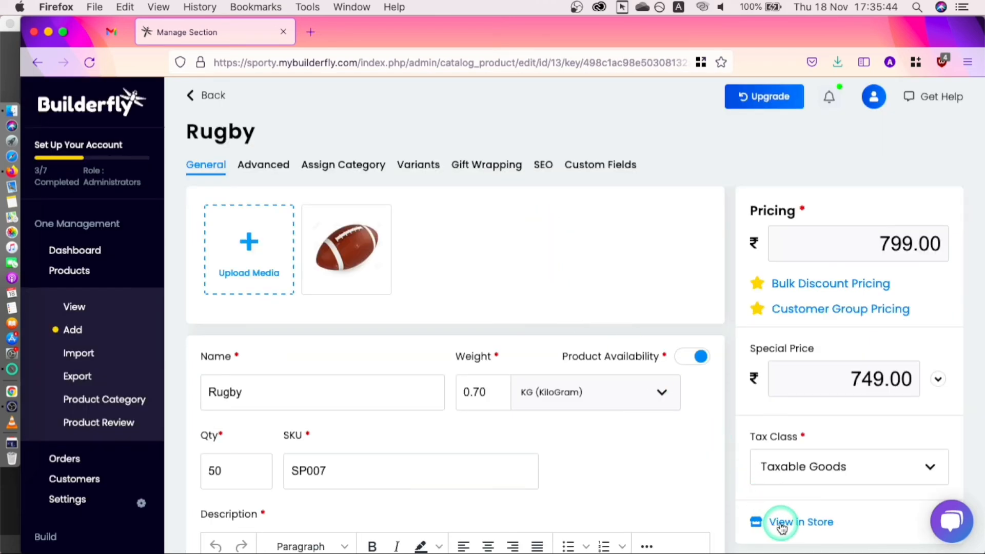
{"action": "left_click", "coordinate": [781, 524]}
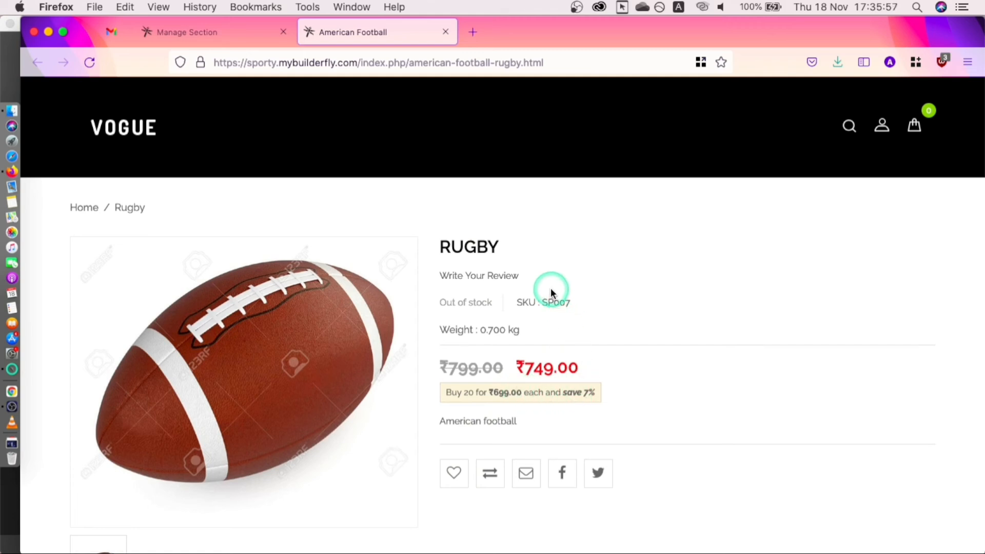
Step: Review the Rugby store page's description, additional information, review form and related products
{"action": "scroll", "coordinate": [585, 314], "scroll_direction": "down", "scroll_amount": 10}
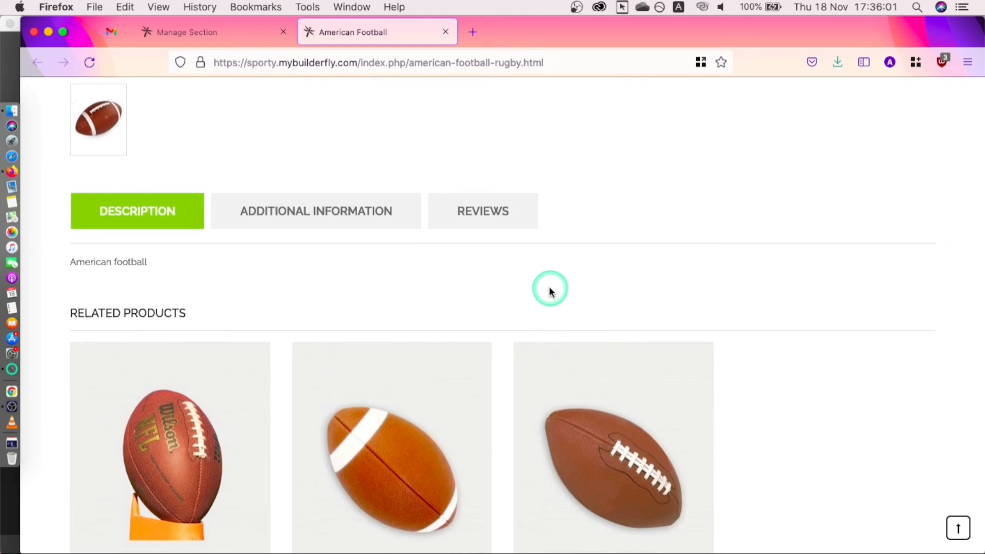
{"action": "left_click", "coordinate": [361, 210]}
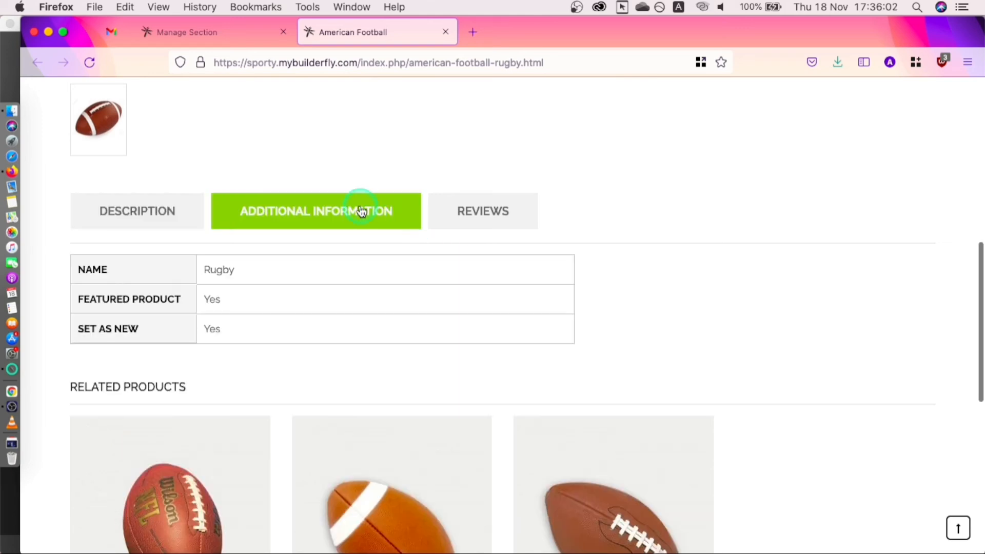
{"action": "left_click", "coordinate": [465, 212]}
{"action": "scroll", "coordinate": [475, 268], "scroll_direction": "down", "scroll_amount": 7}
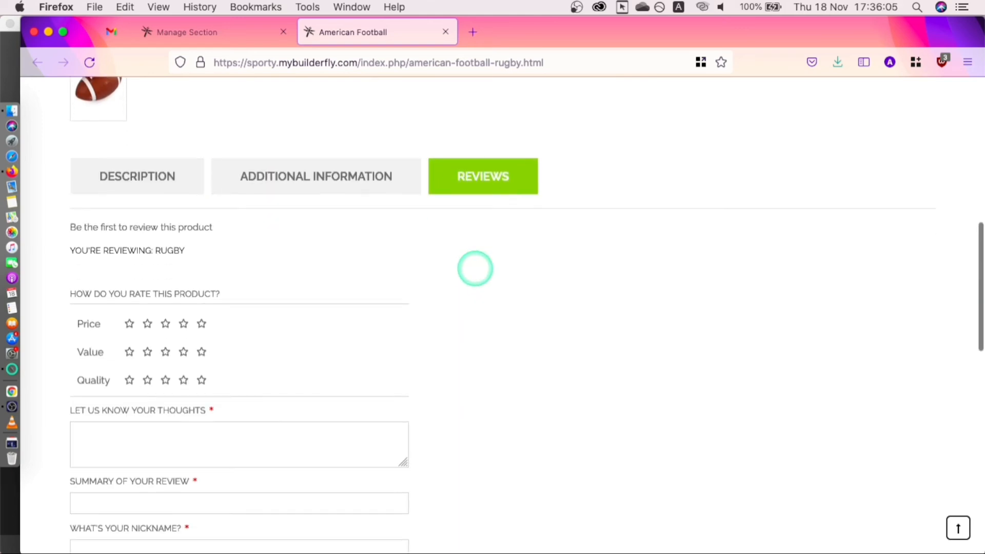
{"action": "scroll", "coordinate": [476, 268], "scroll_direction": "down", "scroll_amount": 5}
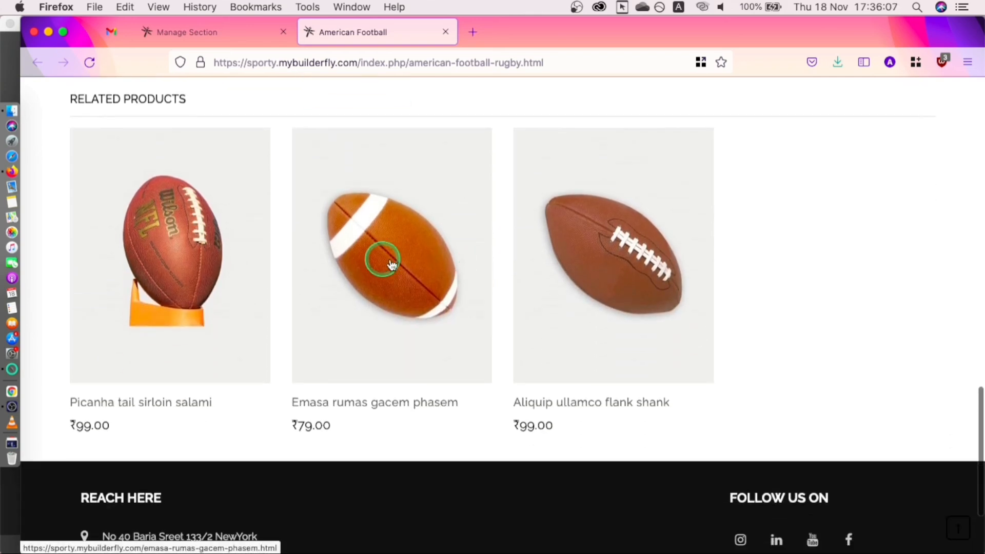
{"action": "scroll", "coordinate": [739, 249], "scroll_direction": "up", "scroll_amount": 1}
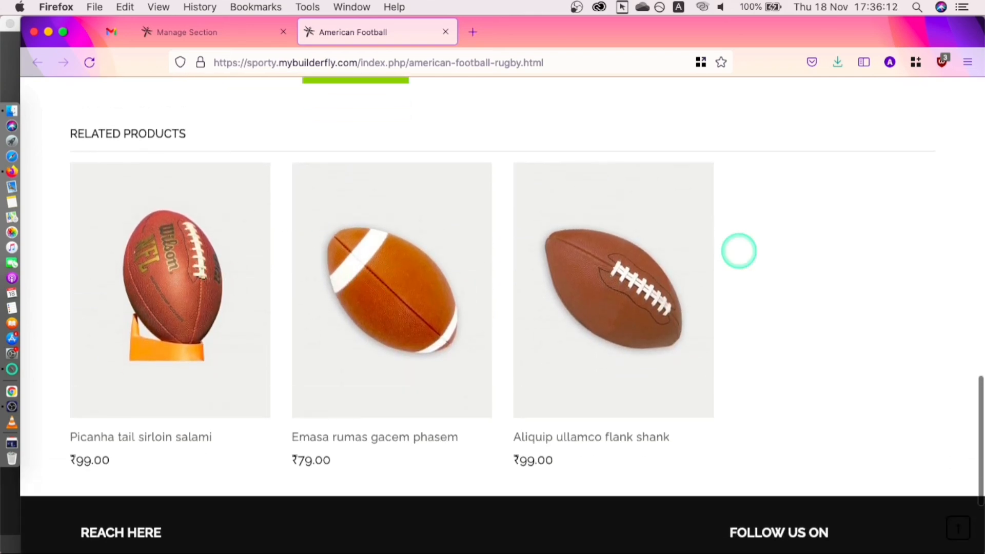
{"action": "scroll", "coordinate": [513, 92], "scroll_direction": "up", "scroll_amount": 1}
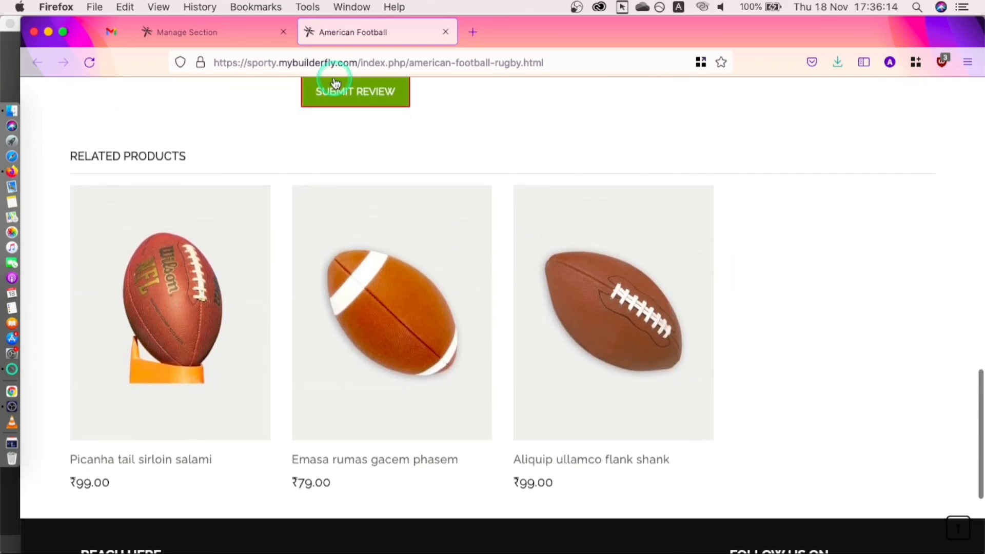
Step: Return to the Builderfly admin and open the list of all products
{"action": "left_click", "coordinate": [248, 31]}
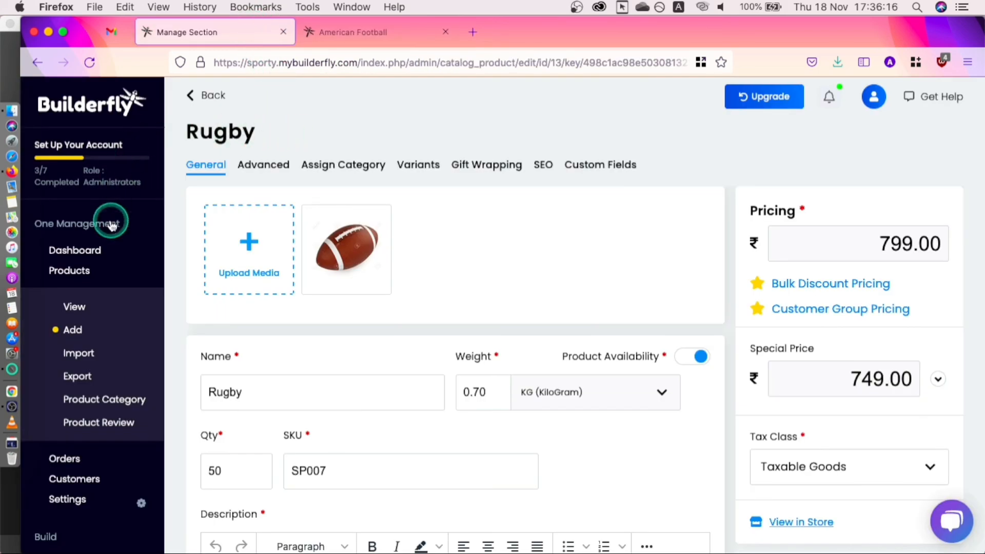
{"action": "left_click", "coordinate": [77, 306]}
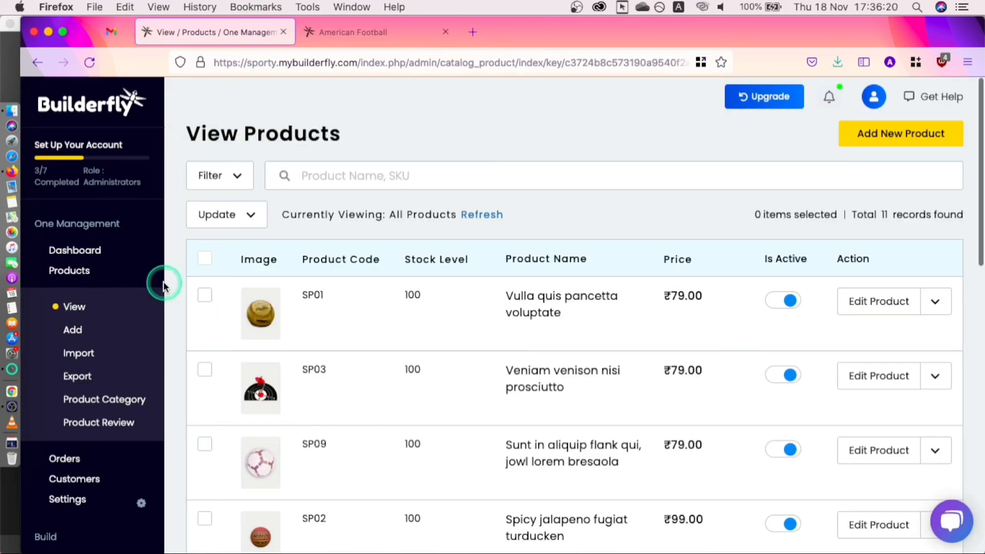
{"action": "left_click", "coordinate": [803, 178]}
{"action": "left_click", "coordinate": [892, 136]}
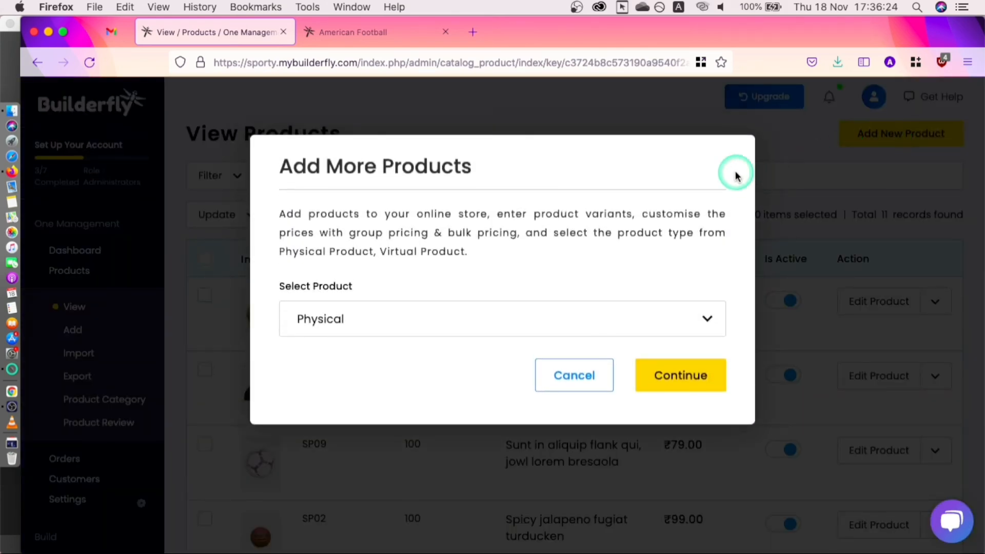
{"action": "left_click", "coordinate": [677, 125]}
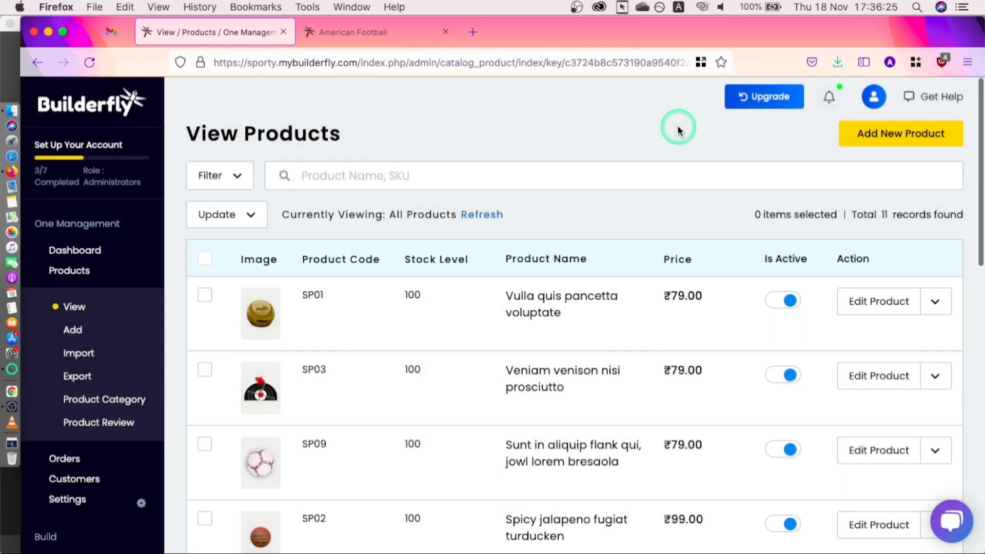